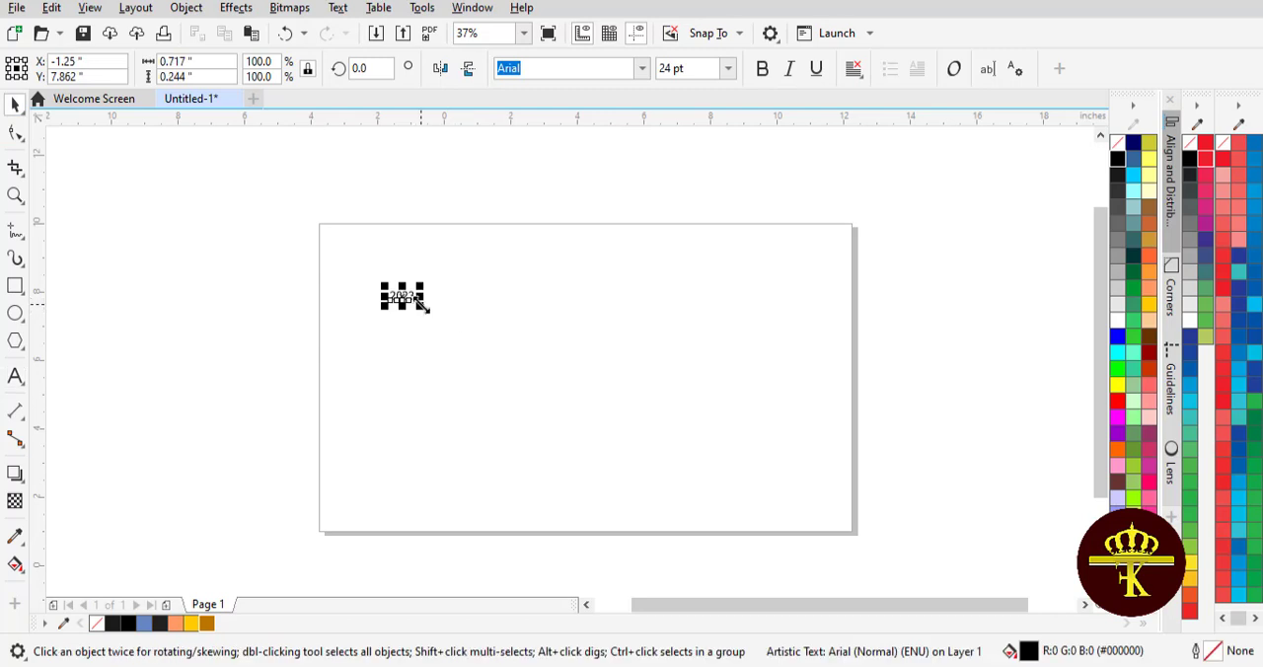
Enlarge the 2023 text to about 488 pt, make it bold and position it centrally on the page
{"action": "left_click_drag", "start_coordinate": [421, 308], "coordinate": [672, 393]}
{"action": "left_click_drag", "start_coordinate": [395, 295], "coordinate": [583, 380]}
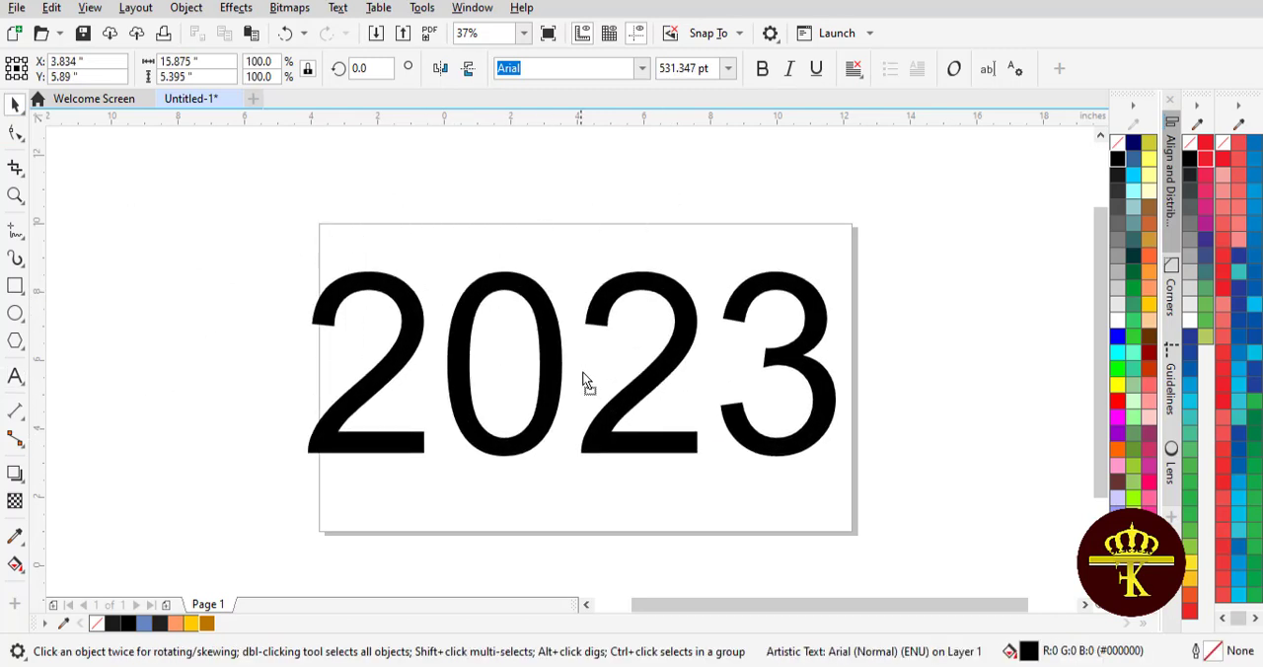
{"action": "left_click_drag", "start_coordinate": [851, 478], "coordinate": [834, 470]}
{"action": "left_click", "coordinate": [762, 69]}
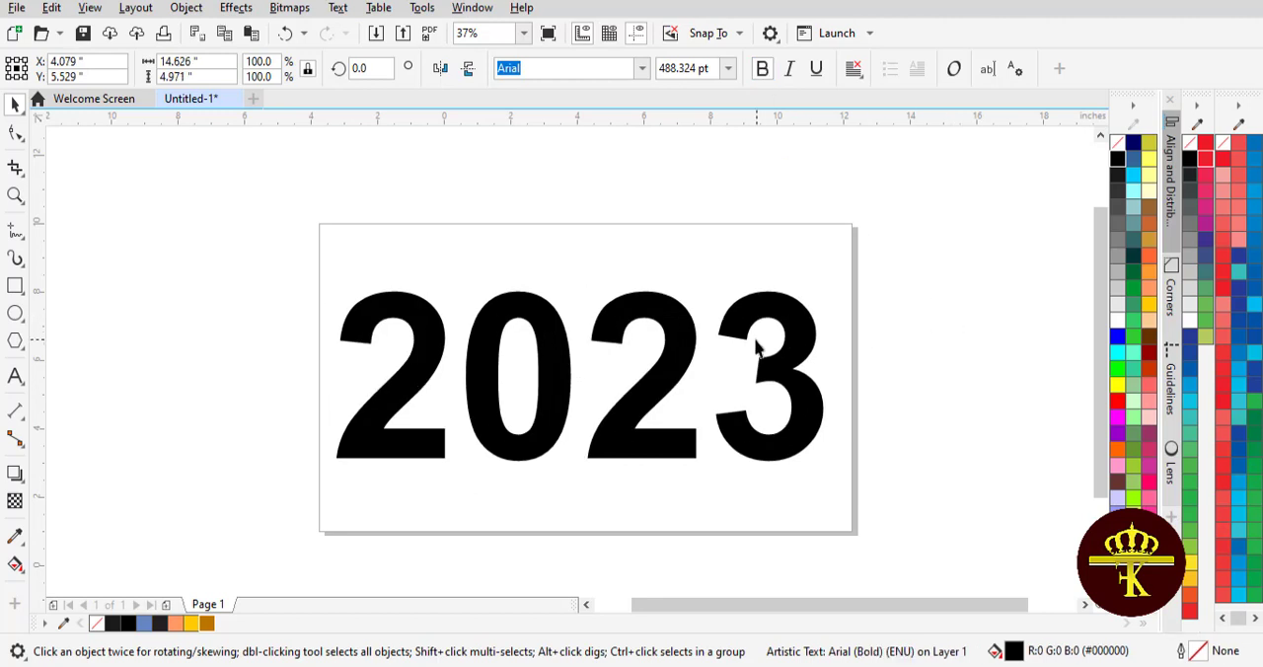
{"action": "left_click", "coordinate": [779, 302]}
Break the 2023 artistic text apart into individual digits
{"action": "left_click", "coordinate": [184, 8]}
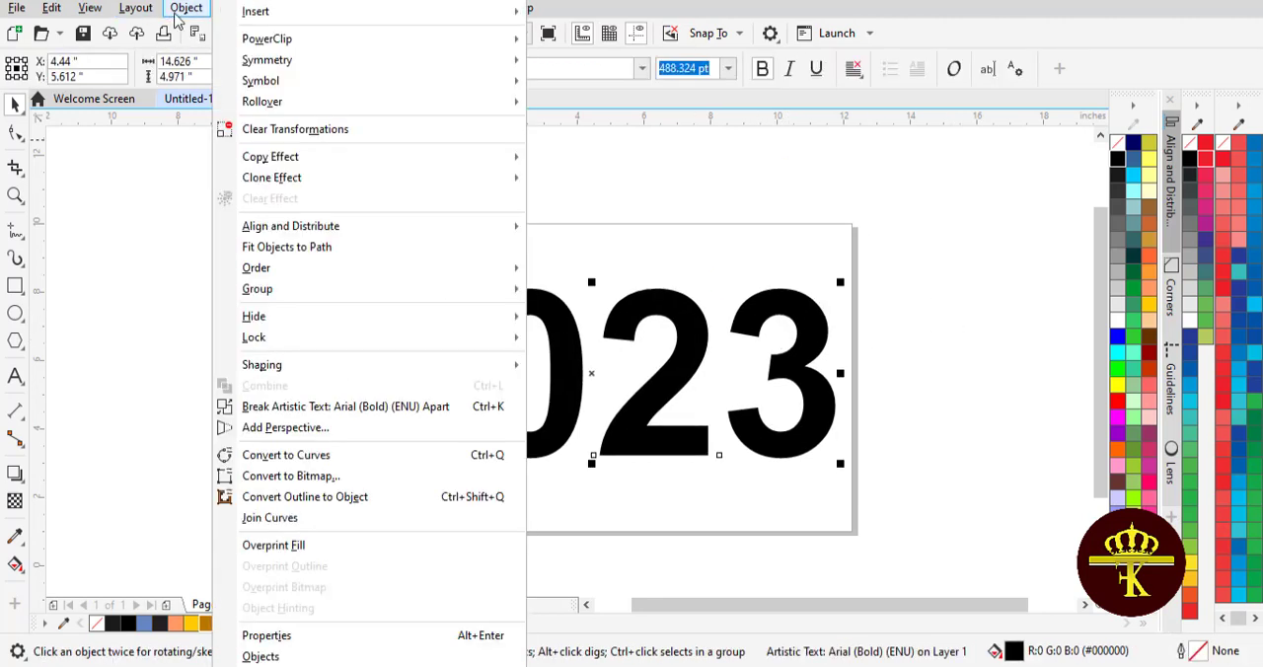
{"action": "left_click", "coordinate": [296, 406]}
{"action": "left_click", "coordinate": [383, 326]}
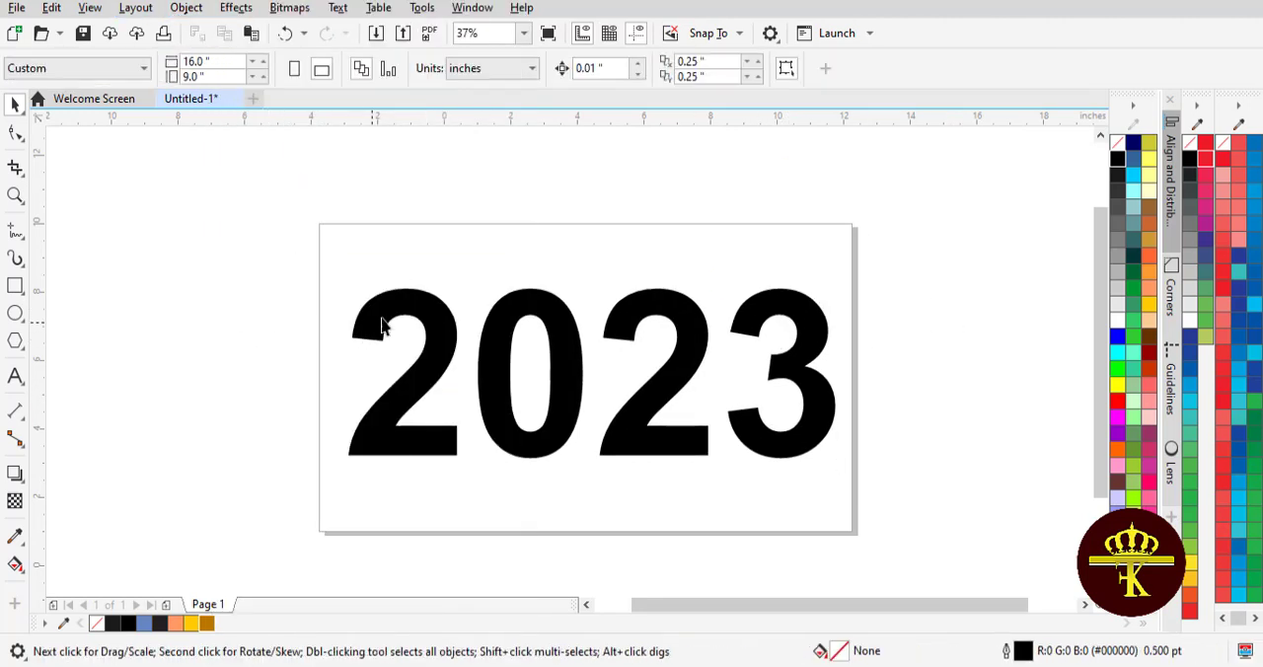
{"action": "left_click_drag", "start_coordinate": [383, 325], "coordinate": [342, 305]}
{"action": "key", "text": "ctrl+z"}
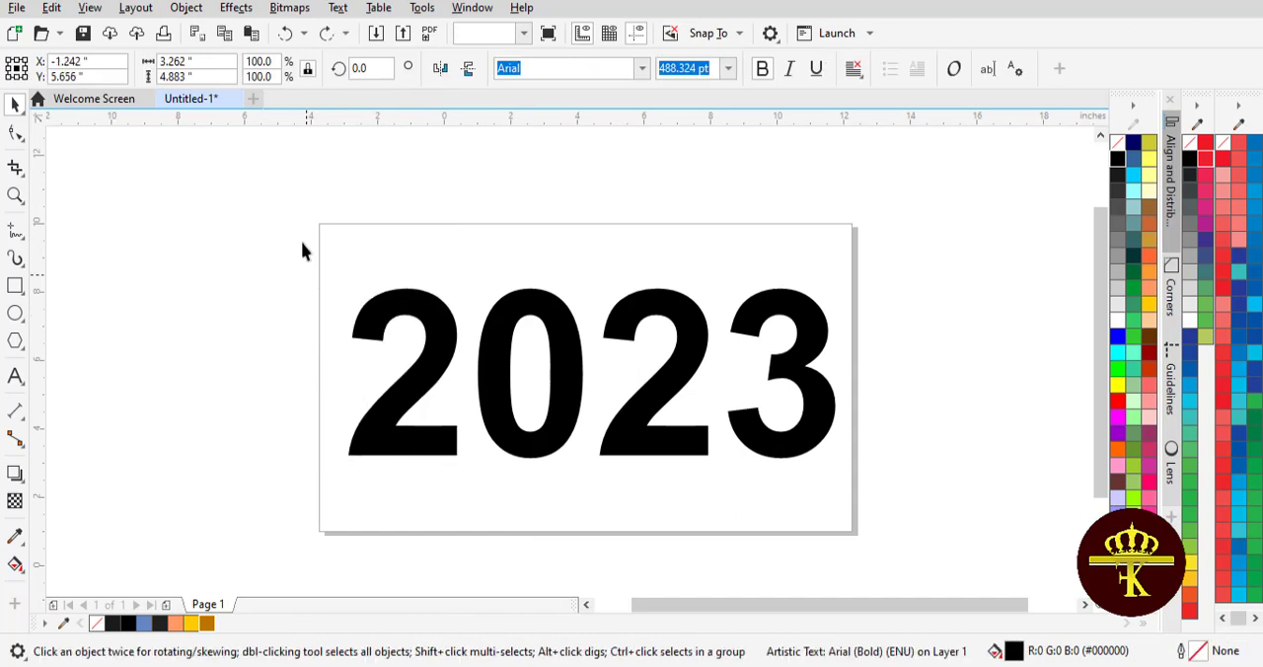
Remove the fill from all four digits and give them a thin black outline
{"action": "left_click_drag", "start_coordinate": [302, 242], "coordinate": [806, 463]}
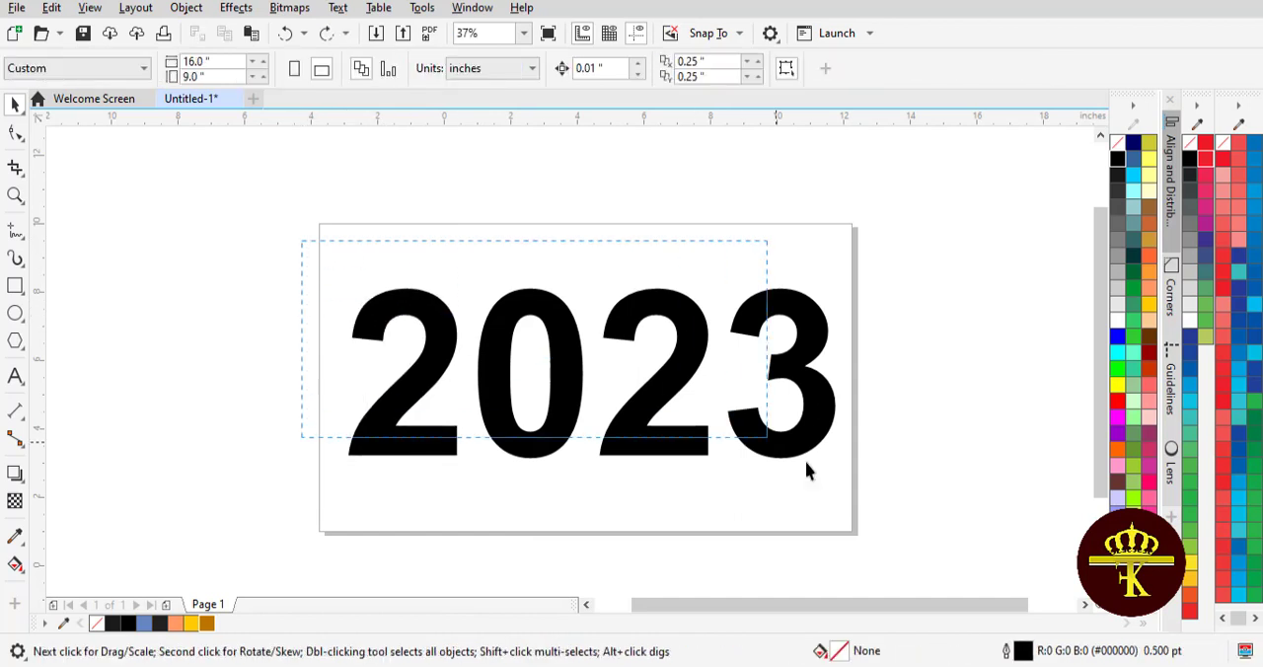
{"action": "left_click", "coordinate": [1117, 143]}
{"action": "left_click", "coordinate": [922, 244]}
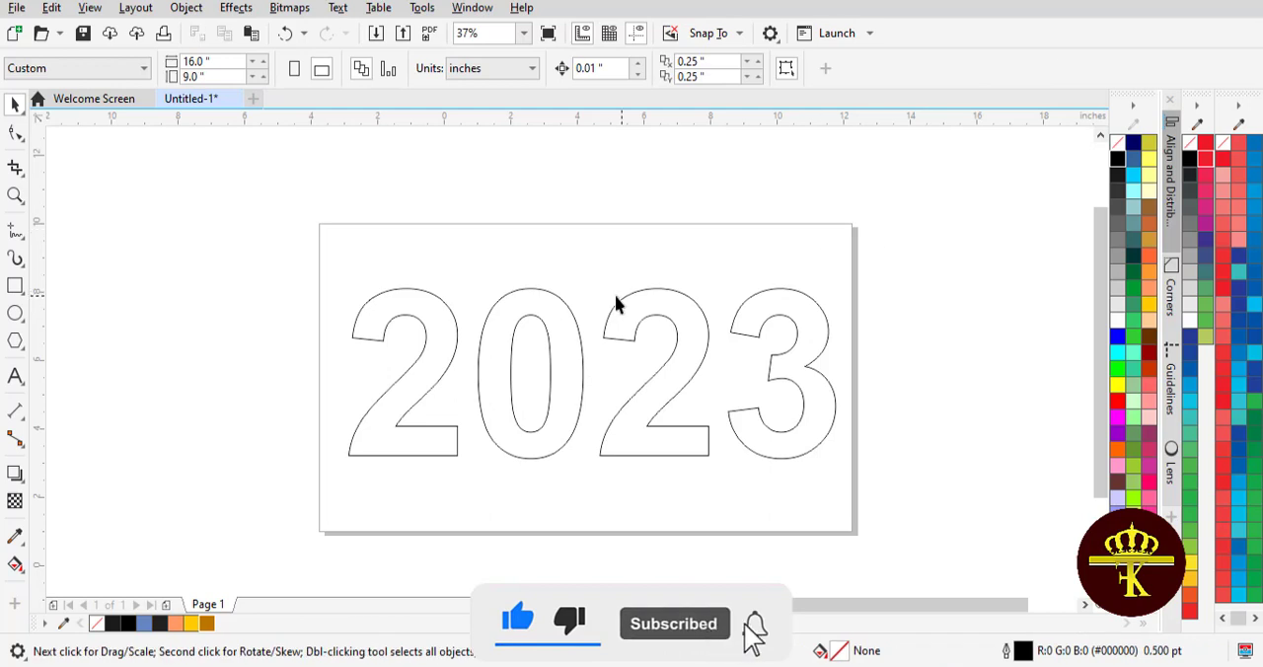
Convert the first digit 2 to curves
{"action": "left_click", "coordinate": [434, 340]}
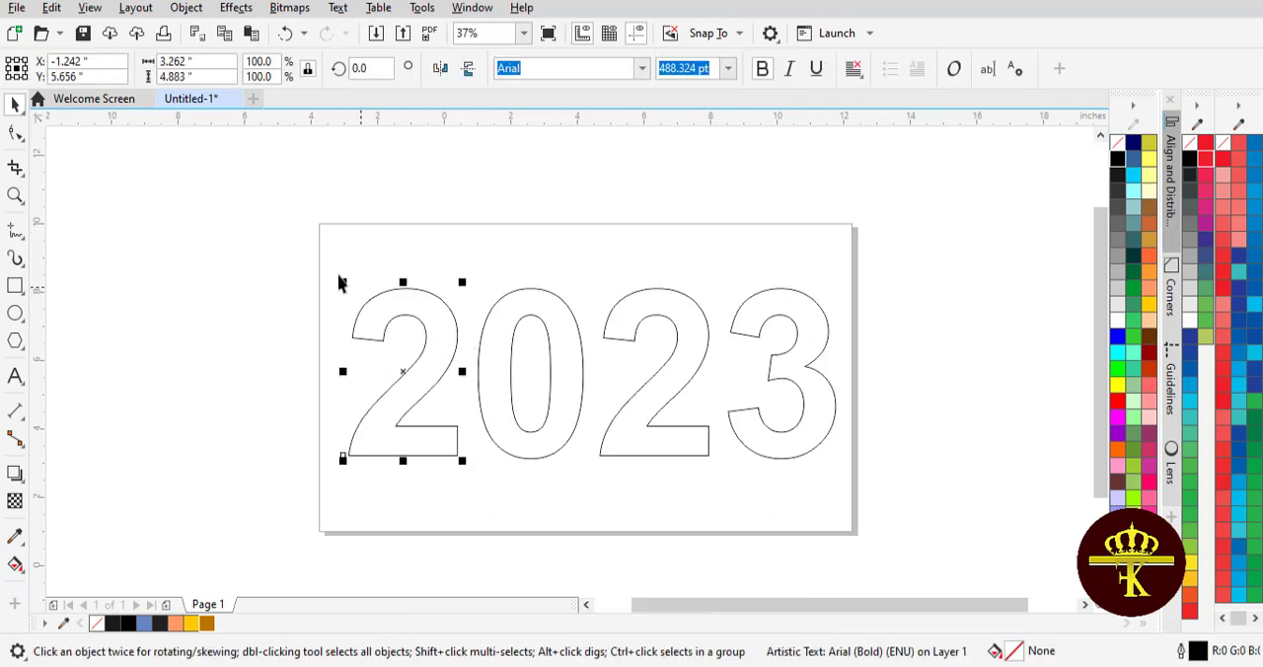
{"action": "left_click_drag", "start_coordinate": [250, 180], "coordinate": [387, 267]}
{"action": "left_click_drag", "start_coordinate": [804, 471], "coordinate": [804, 464]}
{"action": "left_click", "coordinate": [404, 434]}
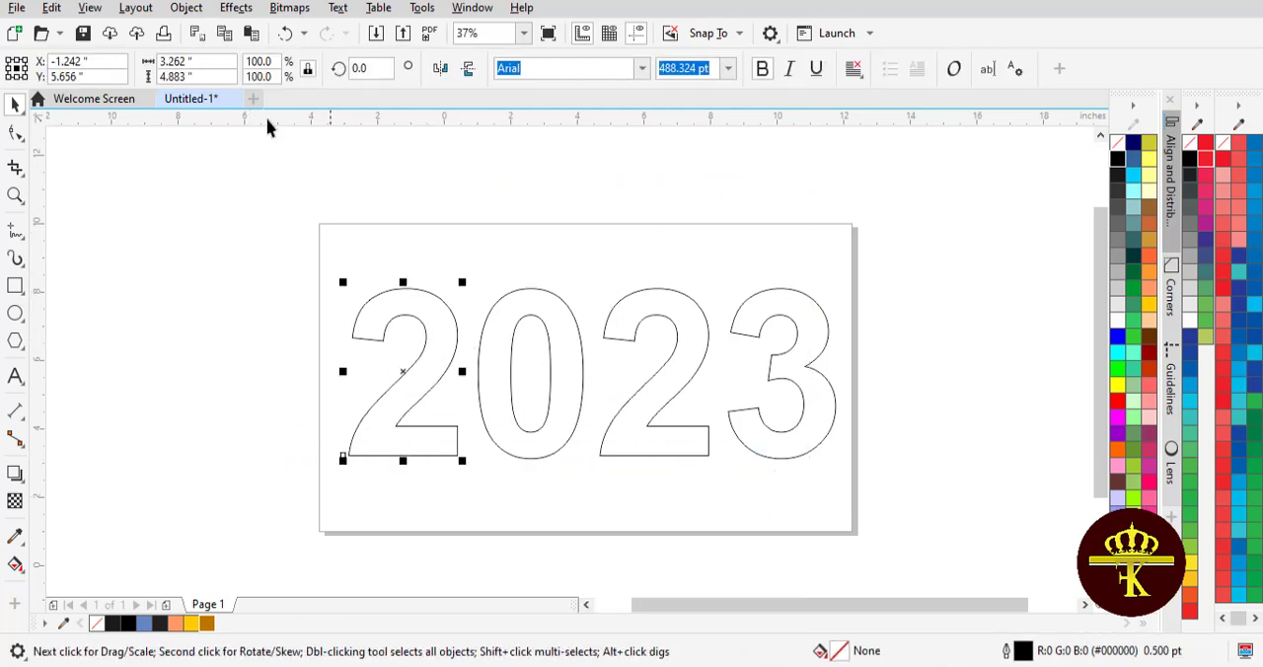
{"action": "left_click", "coordinate": [186, 7]}
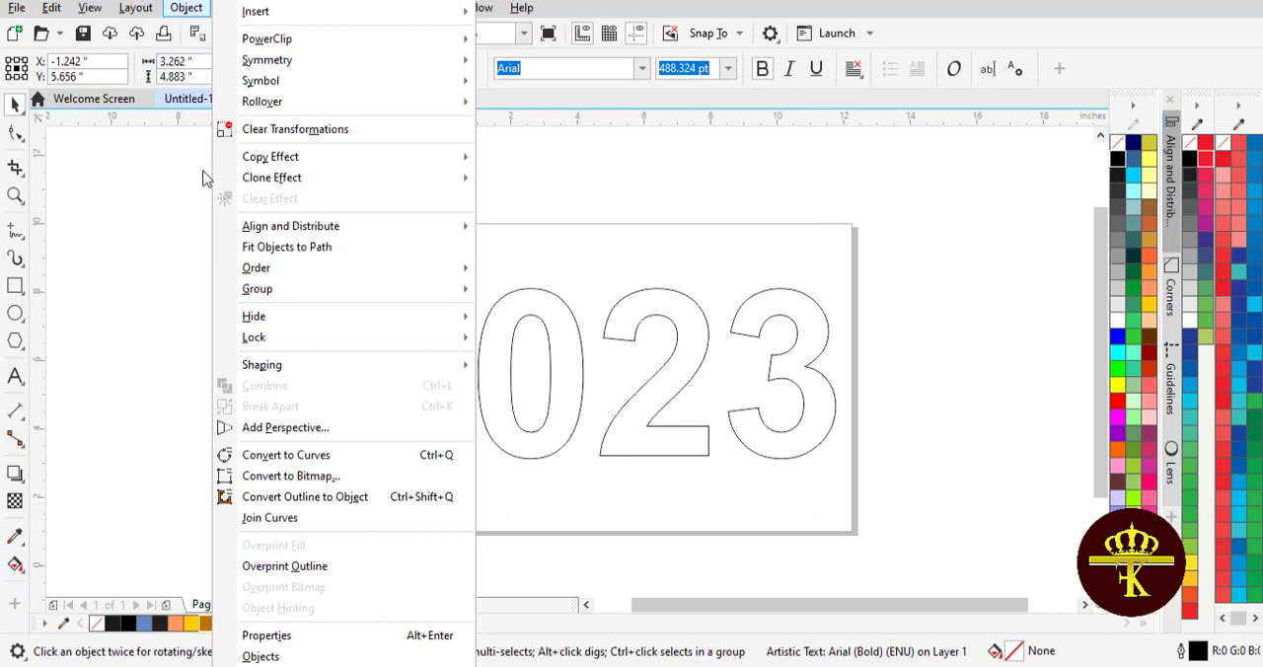
{"action": "left_click", "coordinate": [307, 455]}
Convert the digit 3 to curves
{"action": "left_click", "coordinate": [775, 441]}
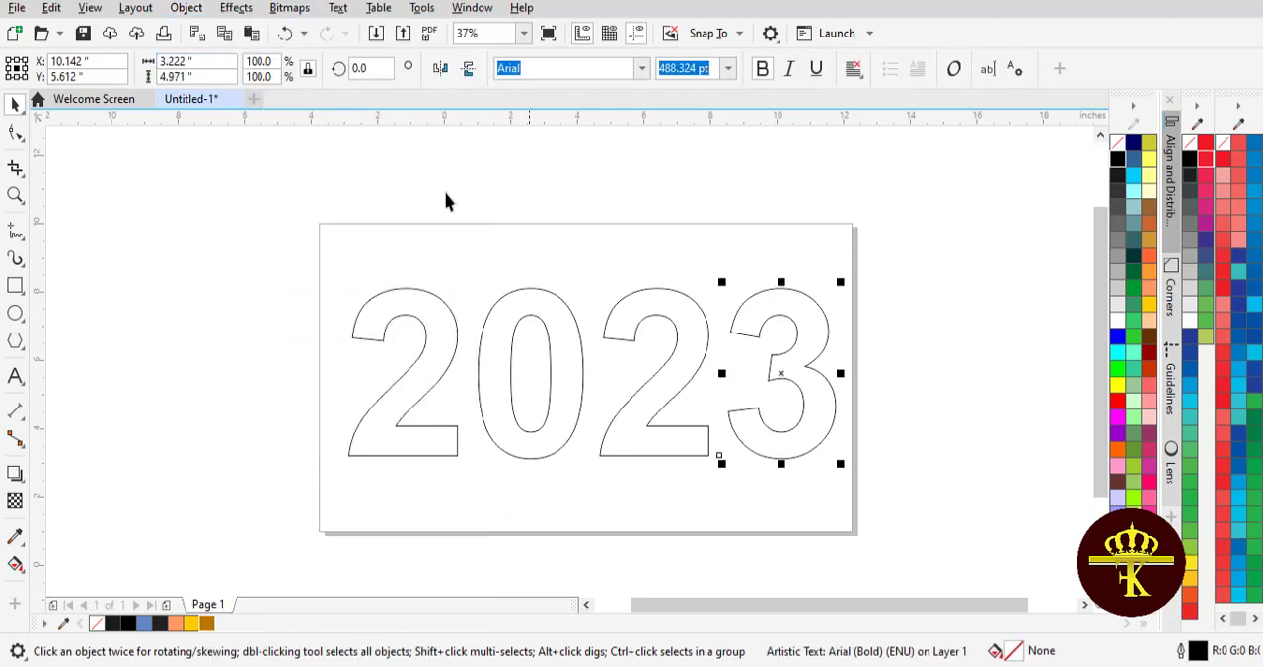
{"action": "left_click", "coordinate": [178, 10]}
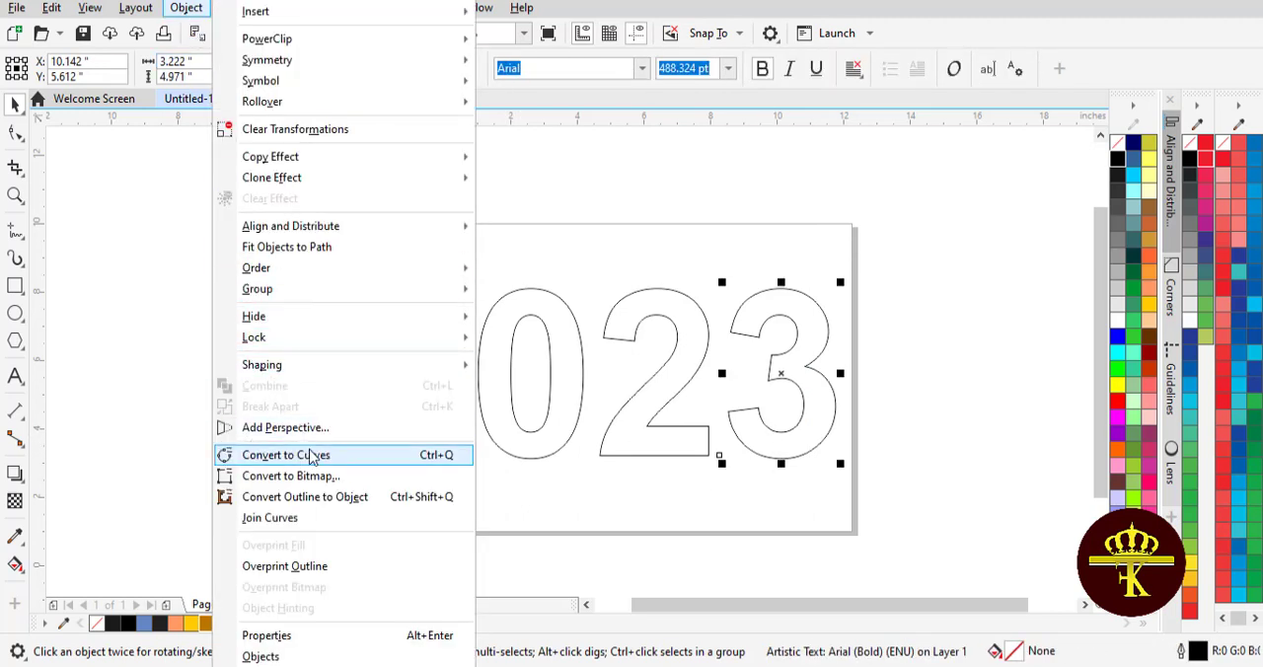
{"action": "left_click", "coordinate": [284, 454]}
{"action": "left_click", "coordinate": [443, 499]}
Rotate the first 2 counterclockwise by 30 degrees about its centre
{"action": "left_click", "coordinate": [424, 437]}
{"action": "left_click", "coordinate": [393, 376]}
{"action": "left_click_drag", "start_coordinate": [410, 406], "coordinate": [314, 388]}
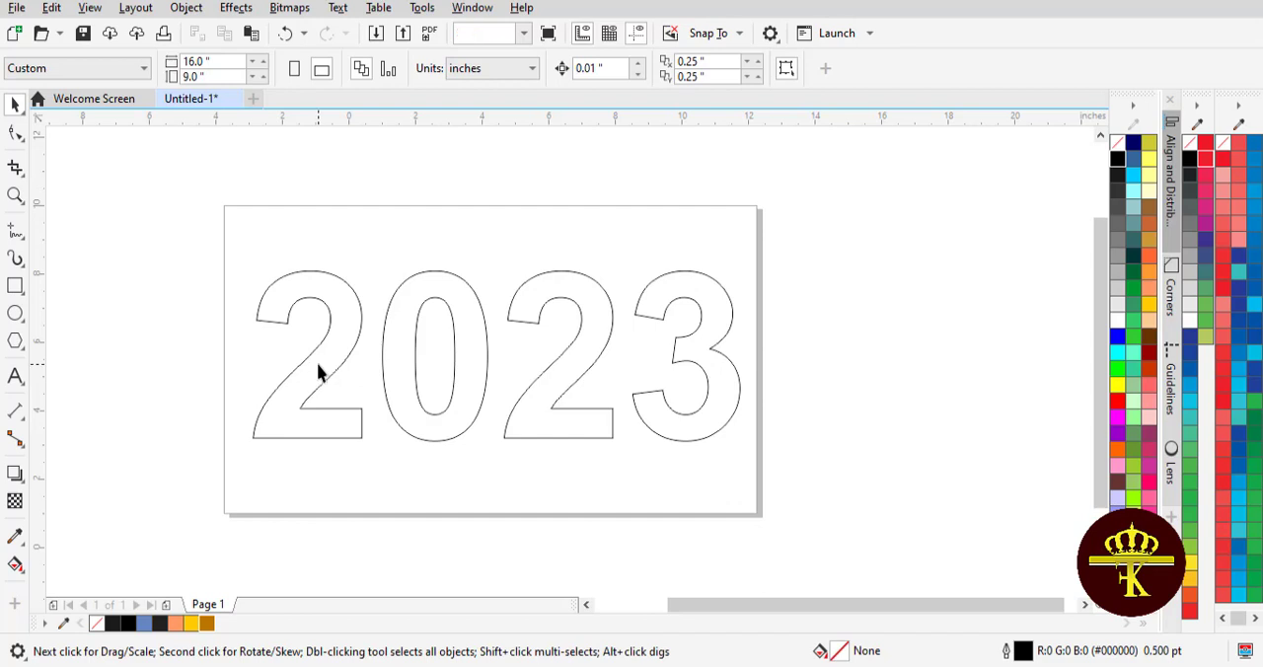
{"action": "left_click", "coordinate": [318, 369]}
{"action": "left_click", "coordinate": [319, 361]}
{"action": "left_click_drag", "start_coordinate": [241, 266], "coordinate": [231, 308]}
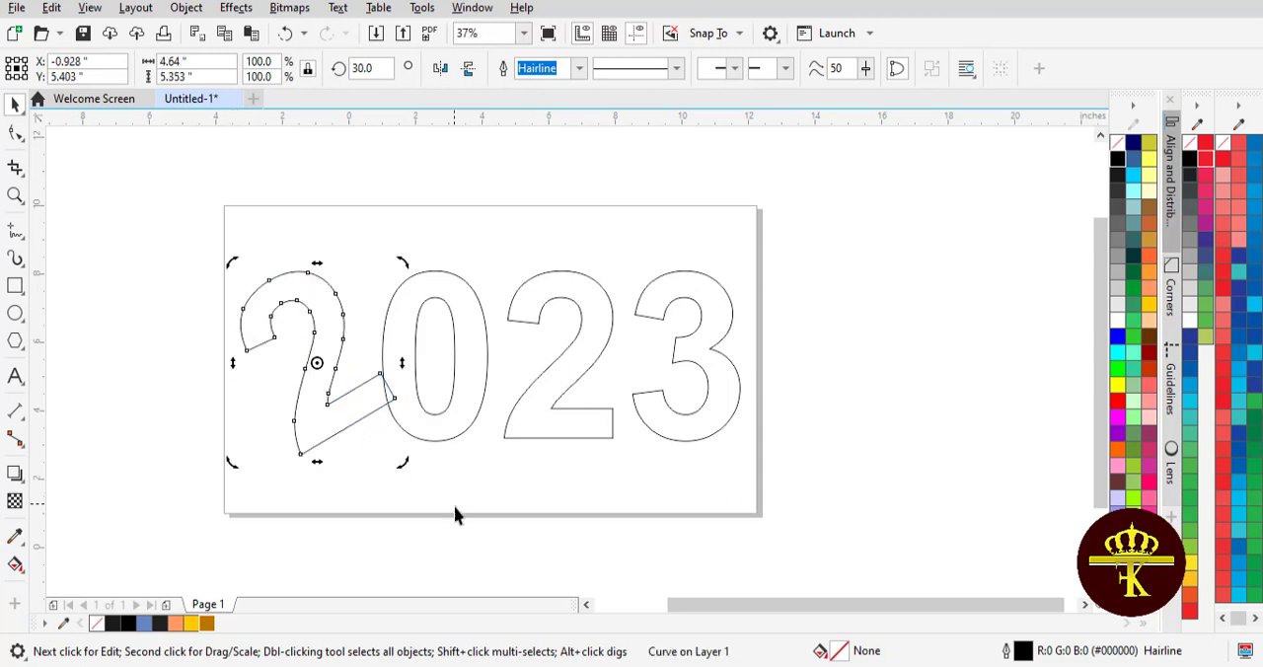
{"action": "left_click", "coordinate": [462, 539]}
{"action": "left_click_drag", "start_coordinate": [682, 422], "coordinate": [686, 397]}
{"action": "left_click", "coordinate": [668, 481]}
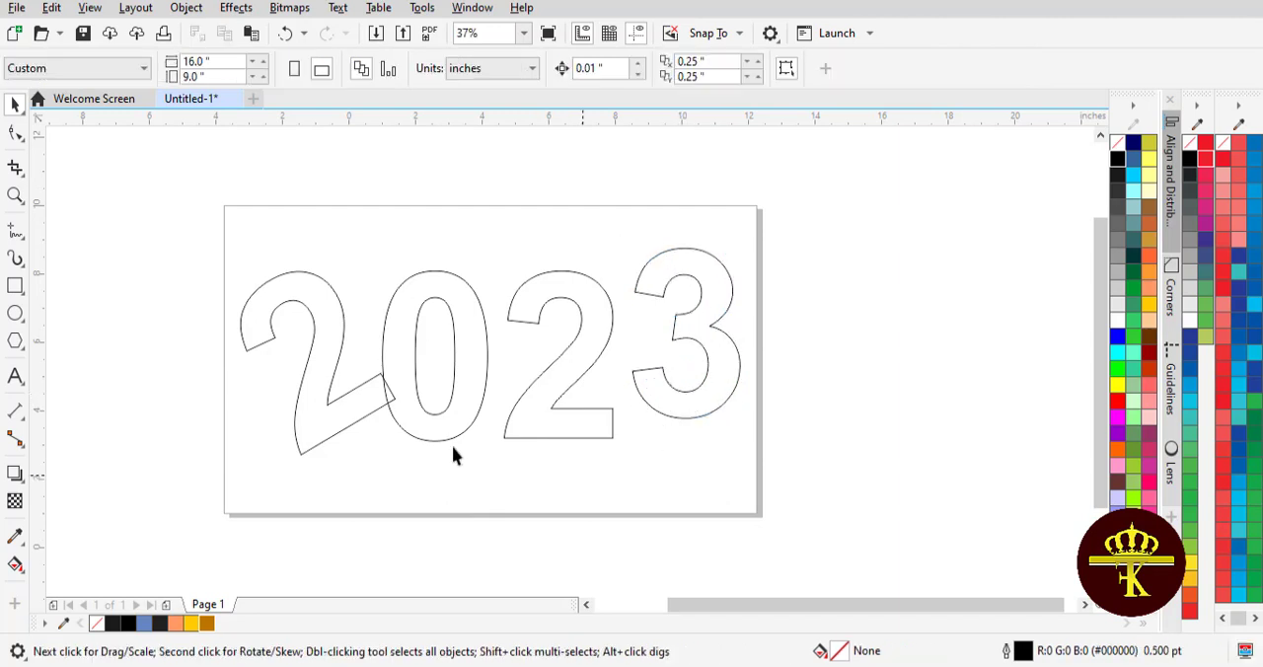
{"action": "key", "text": "ctrl+z"}
Move the first 2 down and slightly left, clear of the 0, and adjust its rotation to about 26.6 degrees
{"action": "left_click", "coordinate": [450, 319]}
{"action": "left_click", "coordinate": [332, 338]}
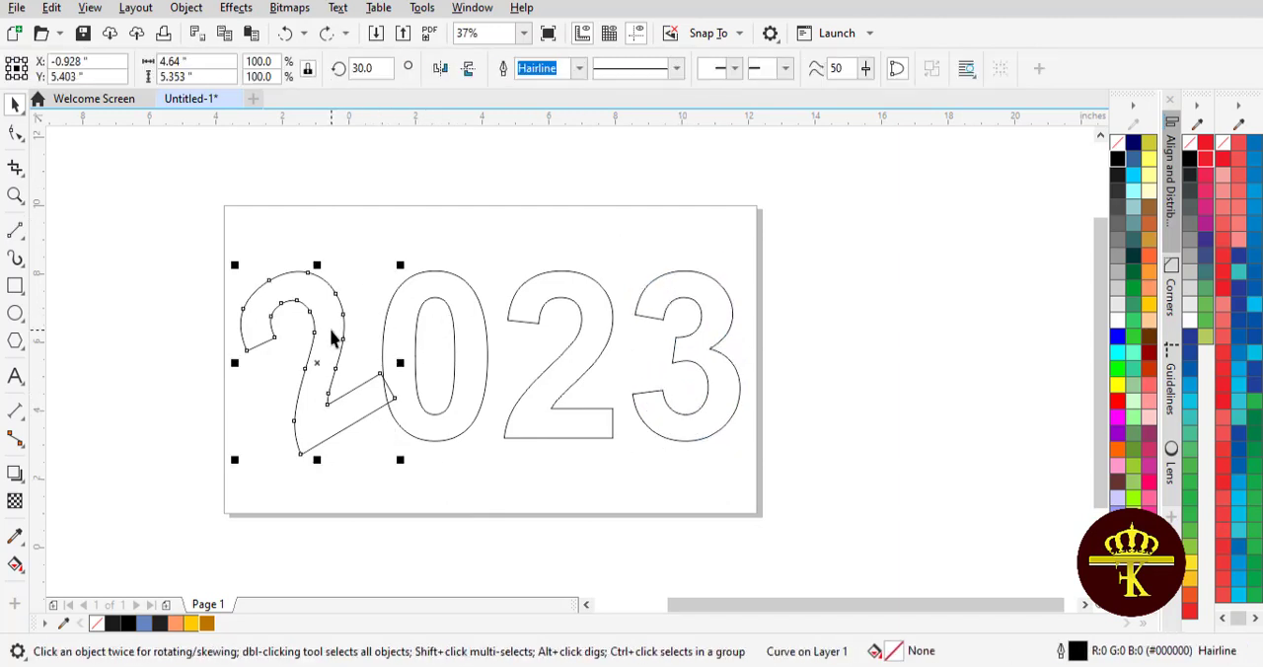
{"action": "left_click_drag", "start_coordinate": [332, 339], "coordinate": [325, 367]}
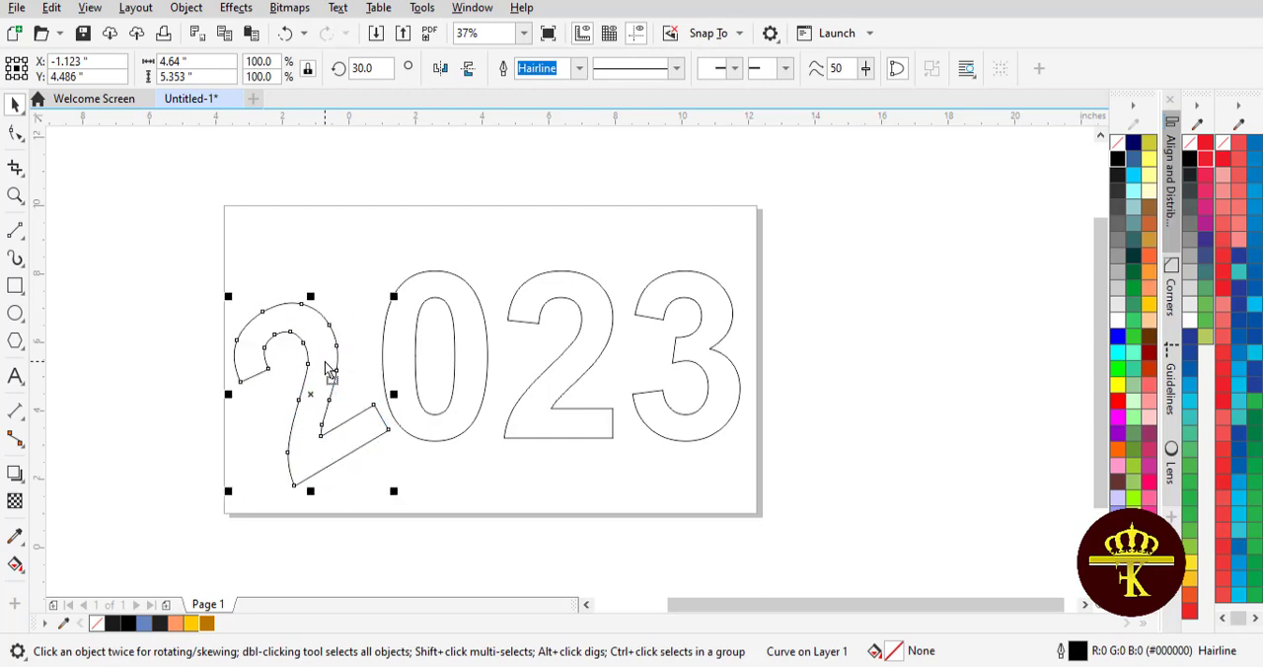
{"action": "left_click", "coordinate": [341, 417]}
{"action": "left_click_drag", "start_coordinate": [364, 283], "coordinate": [316, 288]}
{"action": "left_click", "coordinate": [707, 430]}
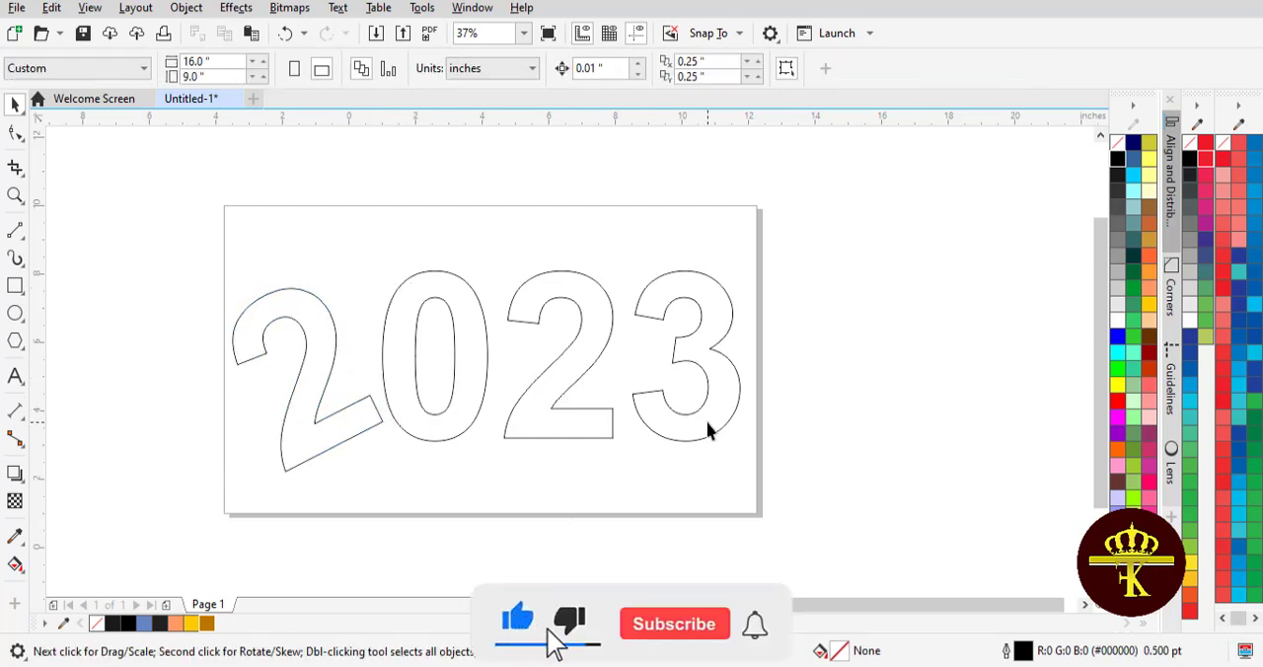
Rotate the digit 3 slightly clockwise, to about 350.8 degrees
{"action": "left_click", "coordinate": [707, 430]}
{"action": "left_click", "coordinate": [706, 425]}
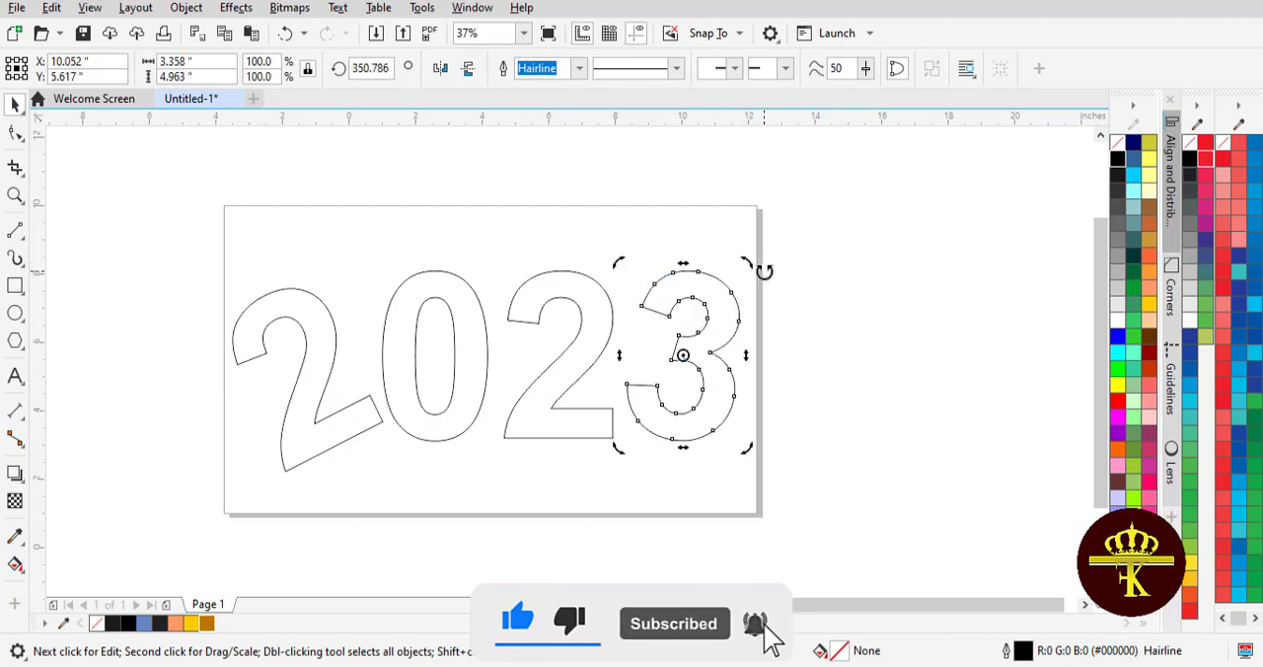
{"action": "left_click", "coordinate": [802, 309]}
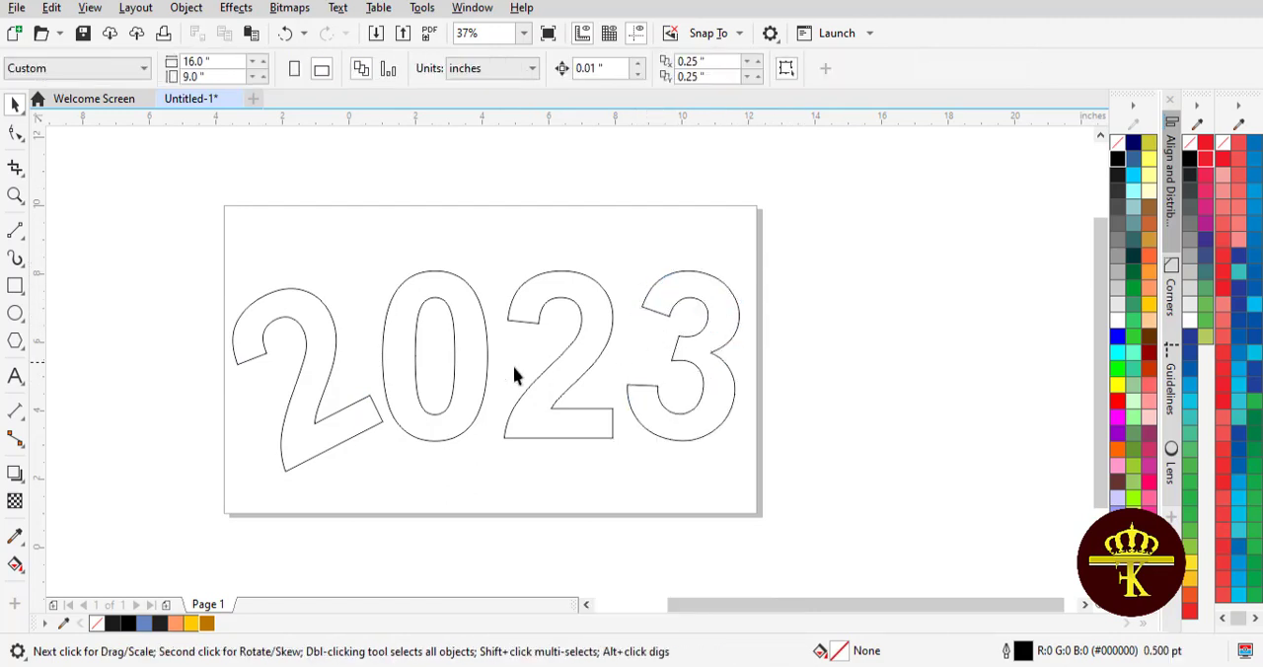
Stretch the end nodes of the first 2's foot diagonally across the 0 and second 2 to the top of the 3
{"action": "left_click", "coordinate": [14, 286]}
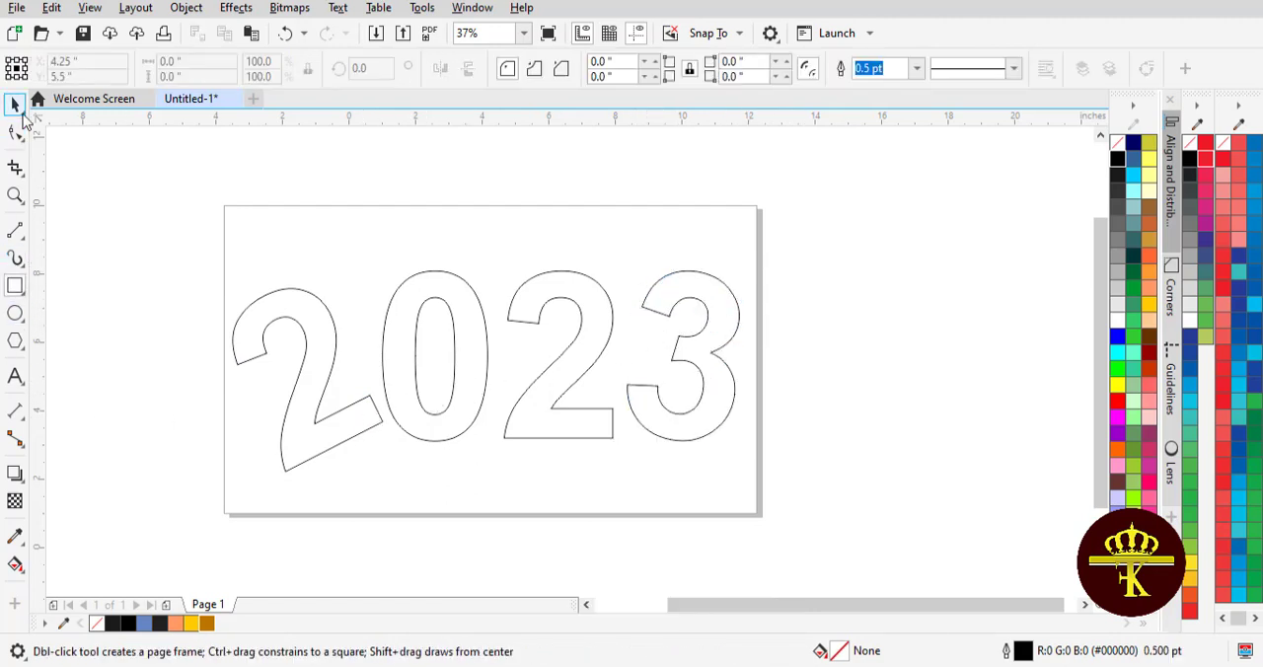
{"action": "left_click", "coordinate": [15, 132]}
{"action": "left_click", "coordinate": [353, 394]}
{"action": "left_click_drag", "start_coordinate": [384, 425], "coordinate": [694, 295]}
{"action": "left_click", "coordinate": [15, 104]}
{"action": "left_click", "coordinate": [169, 194]}
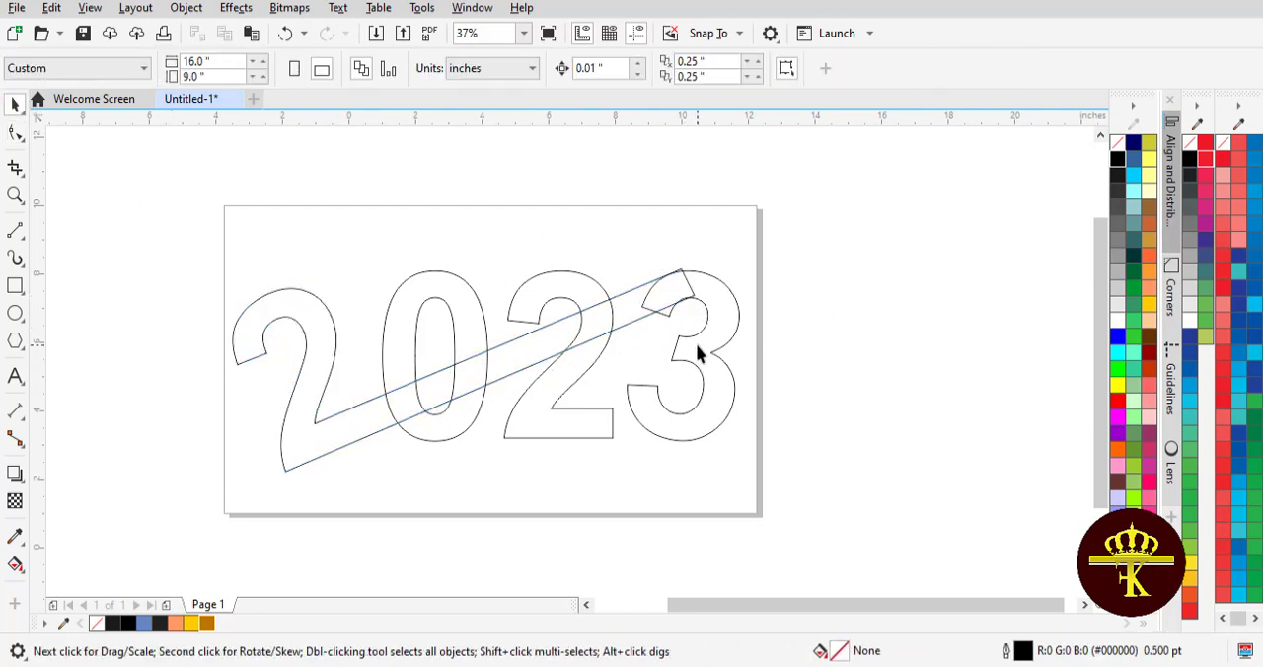
Nudge the 3 slightly right so its upper curve lines up with the end of the diagonal bar
{"action": "left_click", "coordinate": [709, 348]}
{"action": "left_click", "coordinate": [801, 333]}
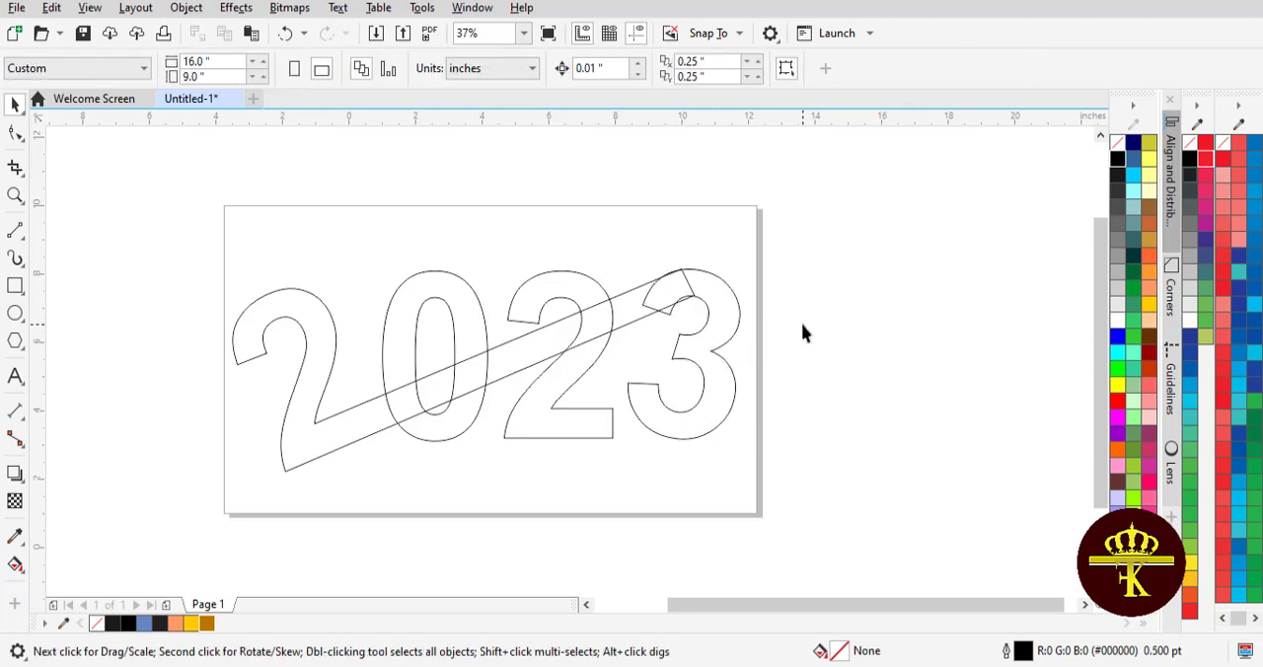
{"action": "left_click", "coordinate": [708, 348]}
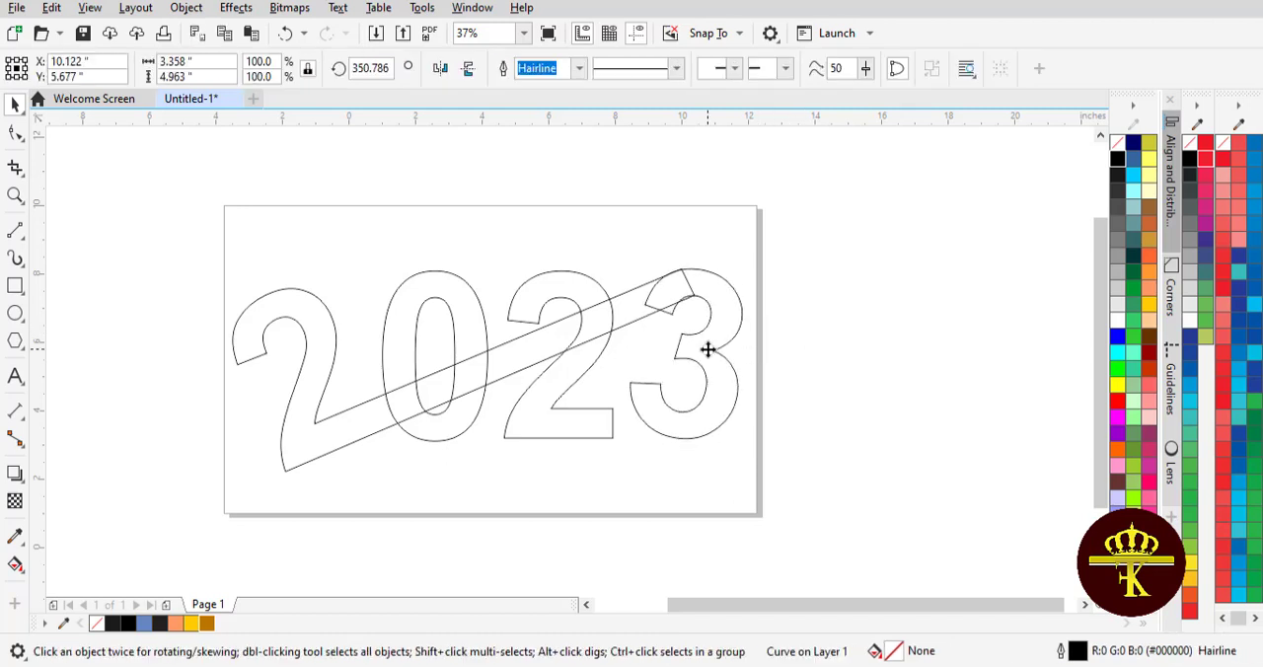
{"action": "left_click", "coordinate": [840, 323]}
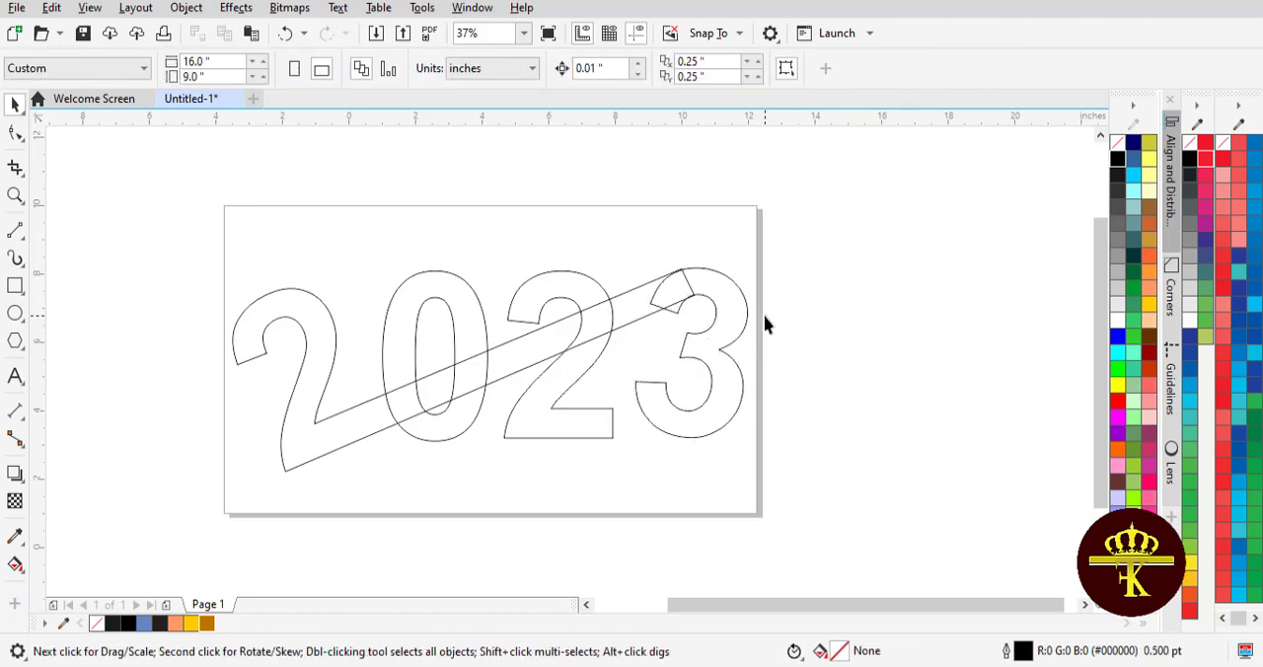
{"action": "scroll", "coordinate": [766, 326], "scroll_direction": "up", "scroll_amount": 2}
{"action": "left_click", "coordinate": [705, 329]}
{"action": "left_click", "coordinate": [799, 322]}
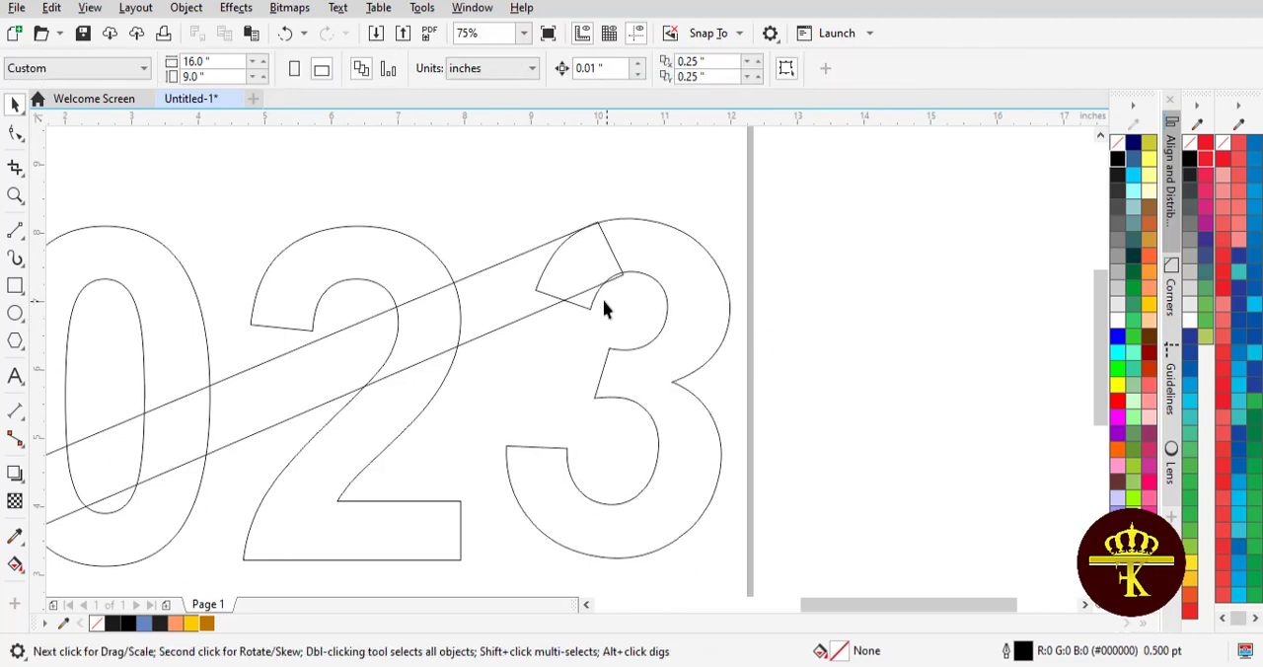
Reshape the 3's upper tip by deleting an inner curve node and aligning its corner with the bar's lower edge
{"action": "left_click", "coordinate": [599, 307]}
{"action": "key", "text": "F10"}
{"action": "left_click_drag", "start_coordinate": [590, 308], "coordinate": [575, 301]}
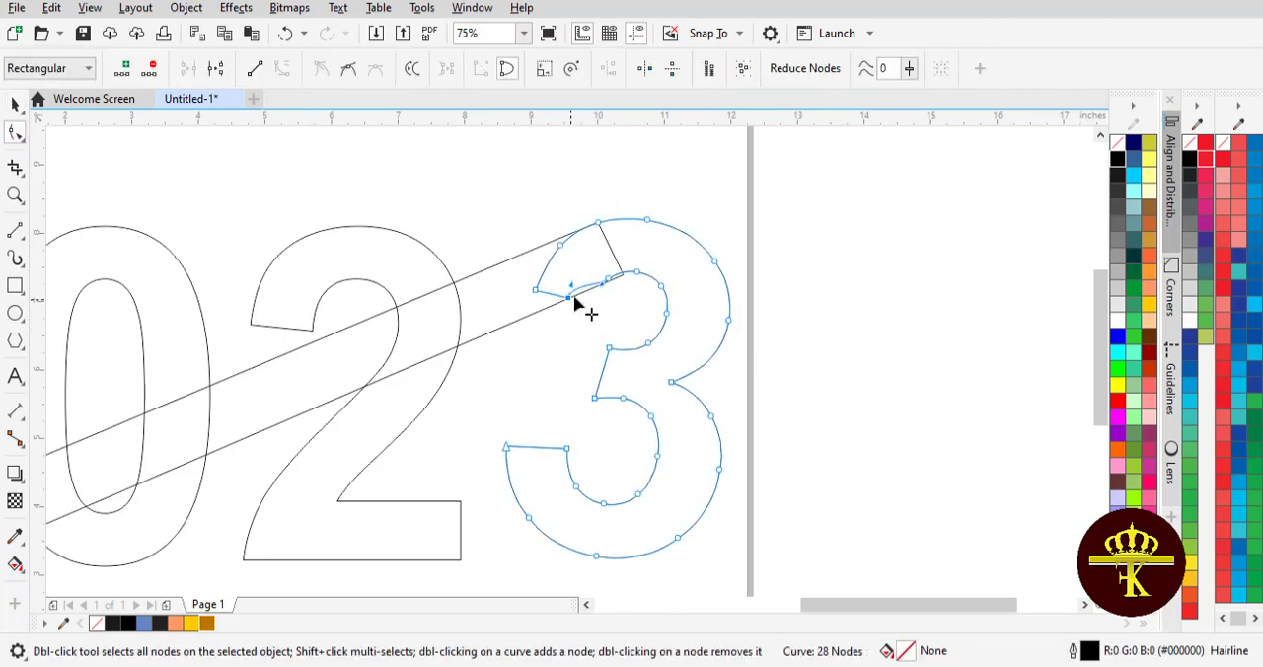
{"action": "double_click", "coordinate": [606, 286]}
{"action": "left_click_drag", "start_coordinate": [627, 268], "coordinate": [573, 296]}
{"action": "left_click", "coordinate": [15, 105]}
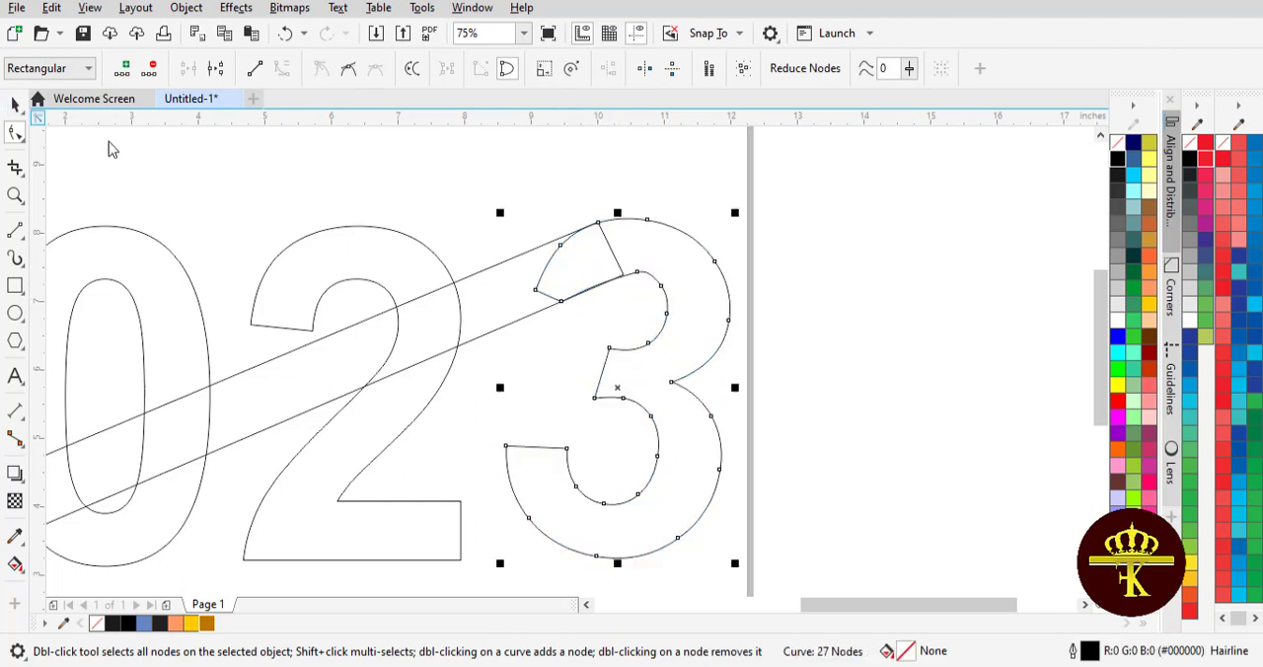
Weld the stretched first 2 and the 3 into a single shape
{"action": "left_click", "coordinate": [720, 352]}
{"action": "left_click", "coordinate": [711, 346]}
{"action": "left_click", "coordinate": [474, 321], "text": "shift"}
{"action": "scroll", "coordinate": [474, 322], "scroll_direction": "down", "scroll_amount": 2}
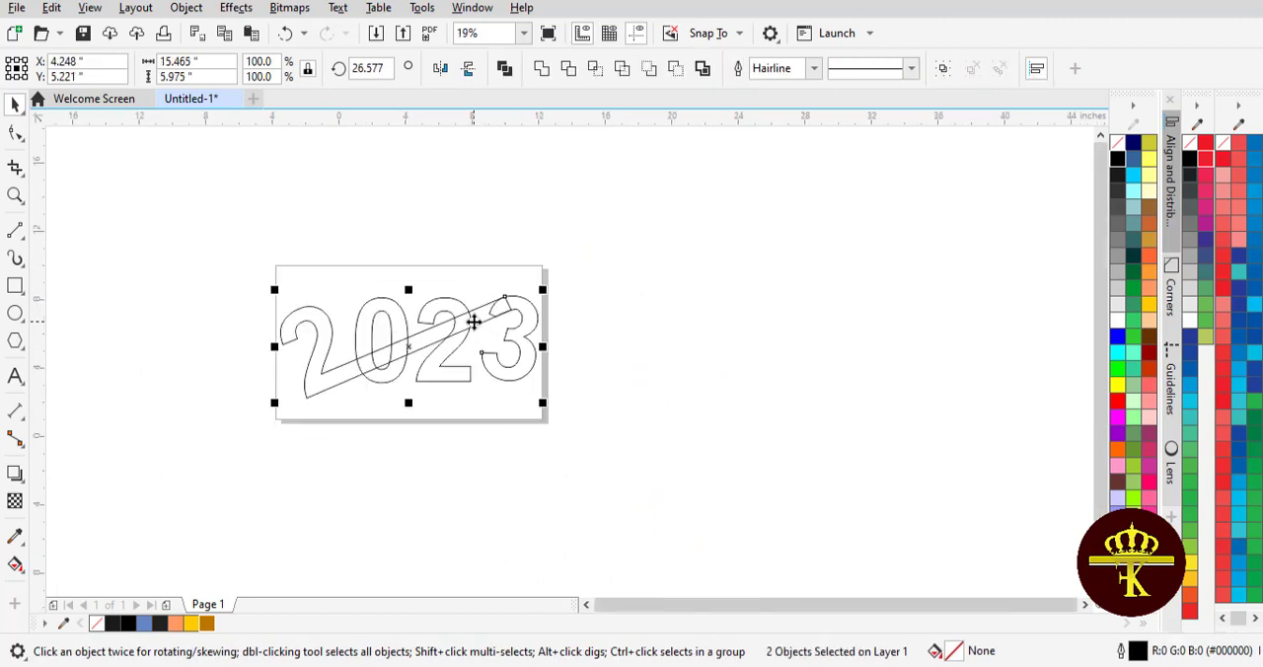
{"action": "left_click", "coordinate": [609, 340]}
{"action": "left_click", "coordinate": [308, 384]}
{"action": "left_click", "coordinate": [519, 365], "text": "shift"}
{"action": "left_click", "coordinate": [541, 68]}
{"action": "left_click", "coordinate": [687, 283]}
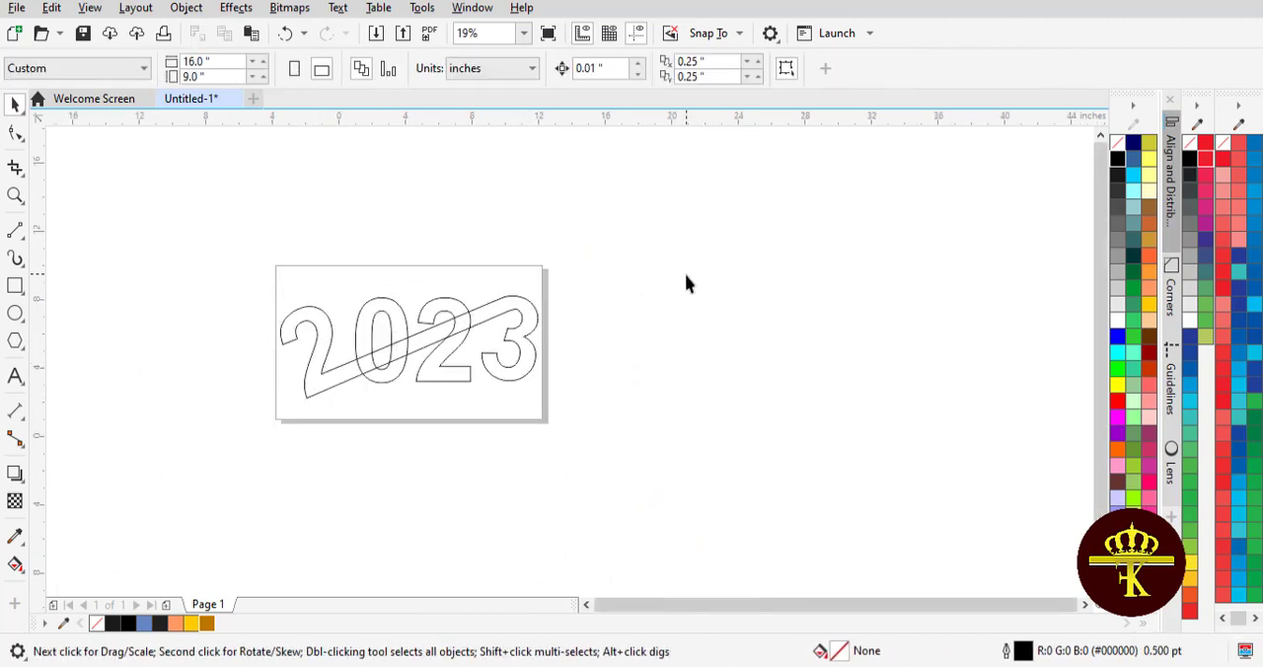
Smart-fill the first 2, the exposed bar sections between the strokes of the middle digits, and the 3 in blue (C63 M42 Y0 K0)
{"action": "scroll", "coordinate": [625, 326], "scroll_direction": "up", "scroll_amount": 1}
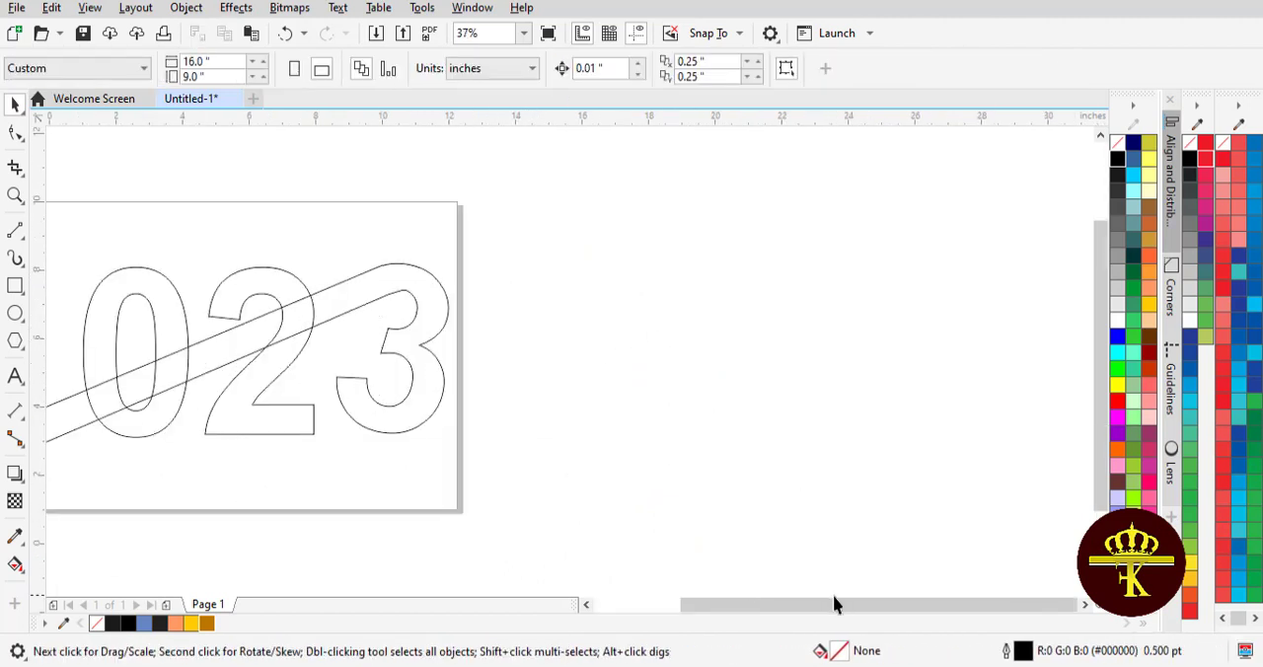
{"action": "left_click_drag", "start_coordinate": [835, 601], "coordinate": [747, 607]}
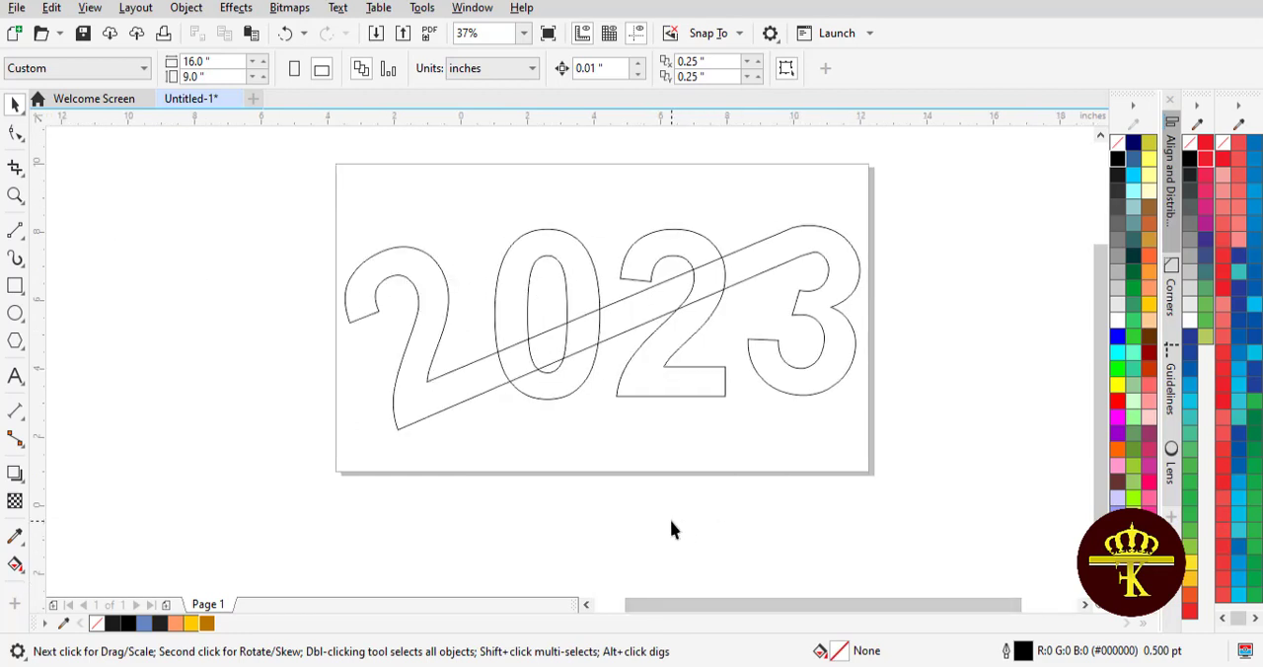
{"action": "left_click", "coordinate": [17, 566]}
{"action": "left_click", "coordinate": [55, 587]}
{"action": "left_click", "coordinate": [432, 332]}
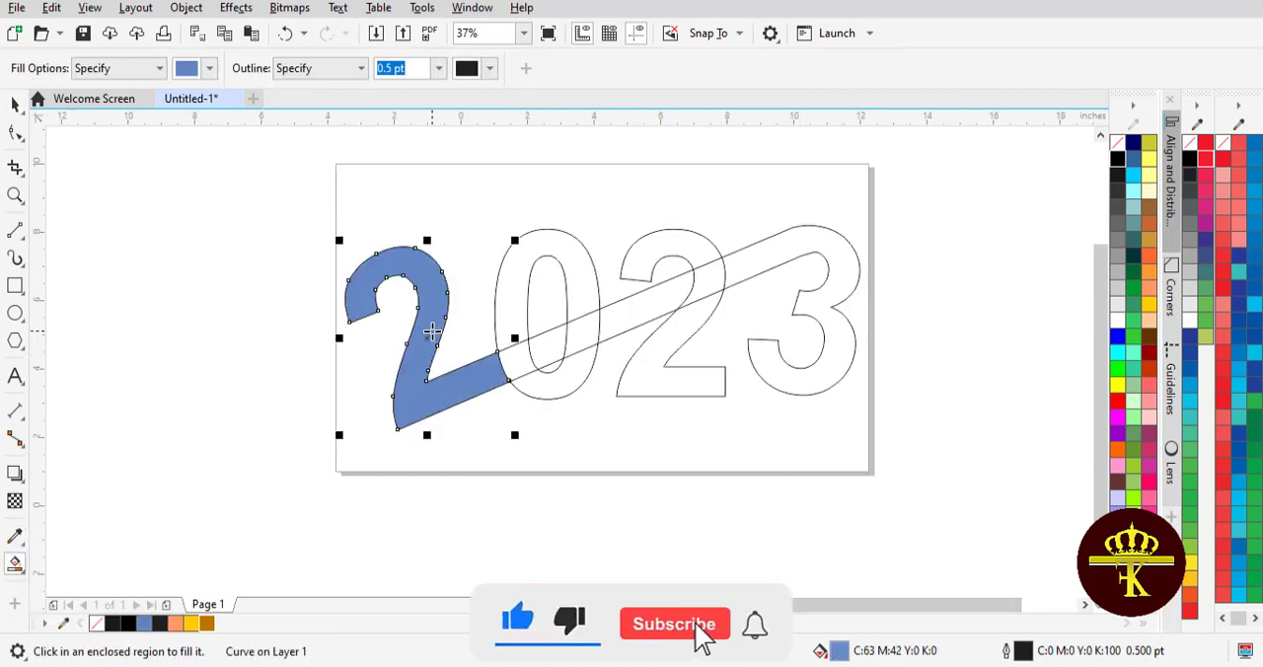
{"action": "left_click", "coordinate": [541, 350]}
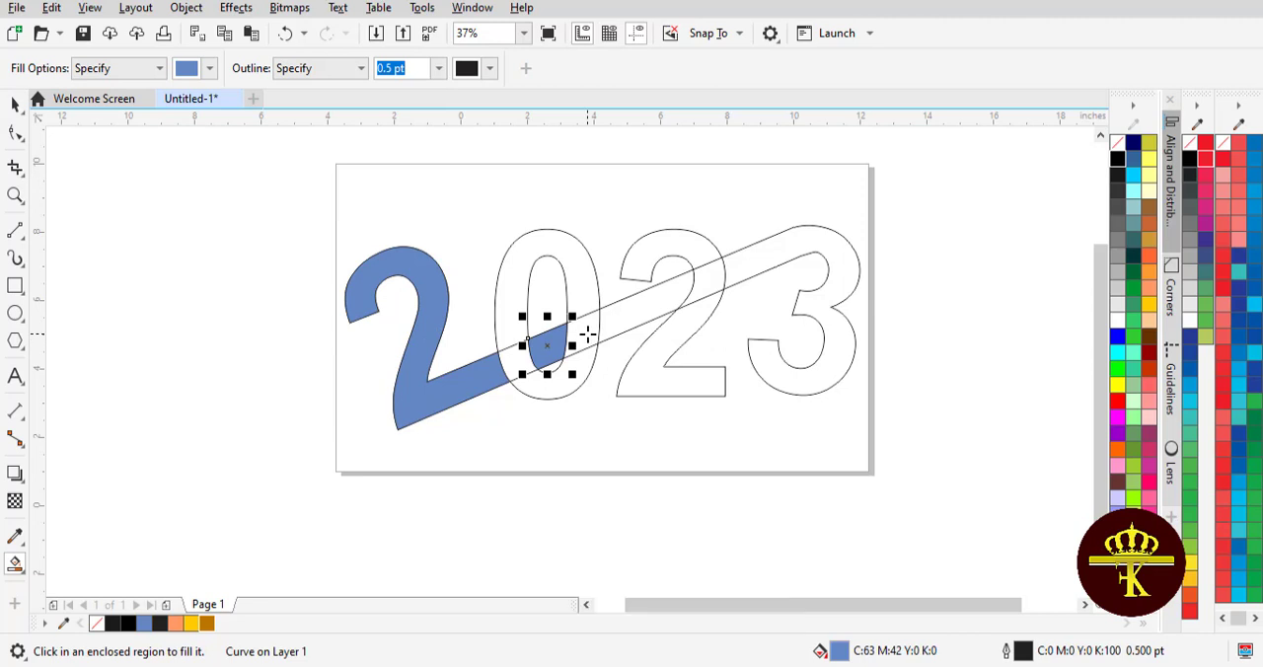
{"action": "left_click", "coordinate": [587, 335]}
{"action": "left_click", "coordinate": [639, 315]}
{"action": "left_click", "coordinate": [740, 258]}
{"action": "left_click", "coordinate": [15, 104]}
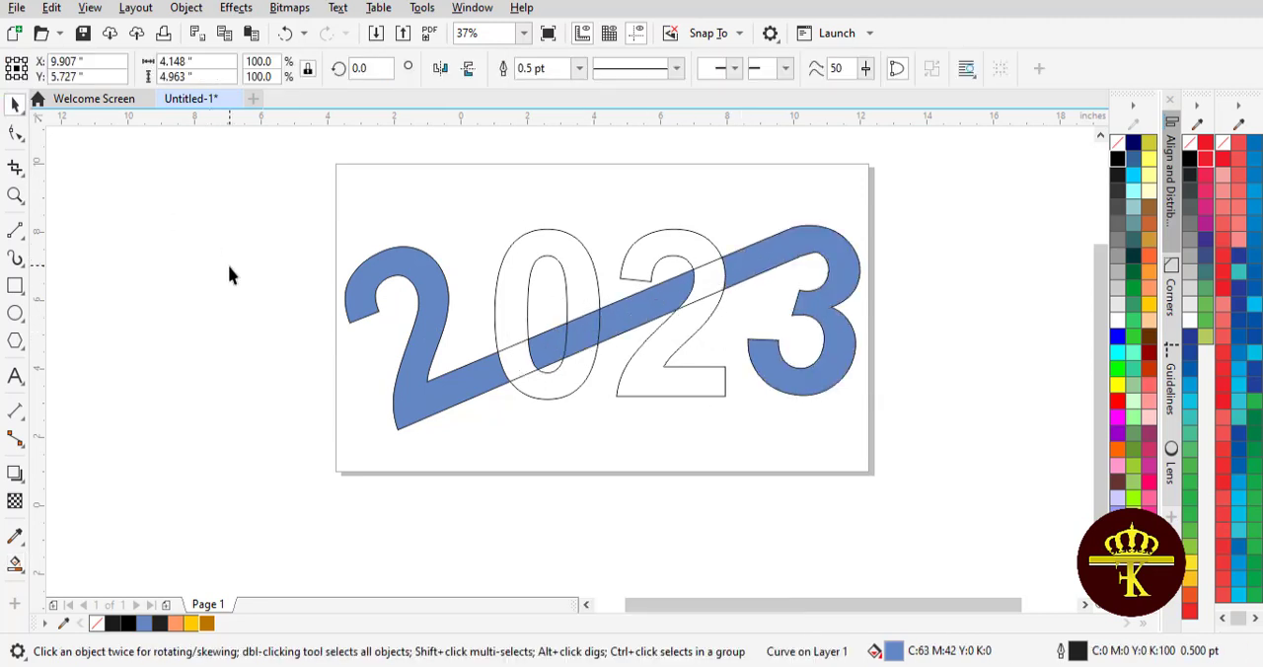
Weld the blue sections of the first 2, the diagonal bar and the 3 into a single curve
{"action": "left_click", "coordinate": [399, 270]}
{"action": "left_click", "coordinate": [554, 337], "text": "shift"}
{"action": "left_click", "coordinate": [632, 329], "text": "shift"}
{"action": "left_click", "coordinate": [789, 252], "text": "shift"}
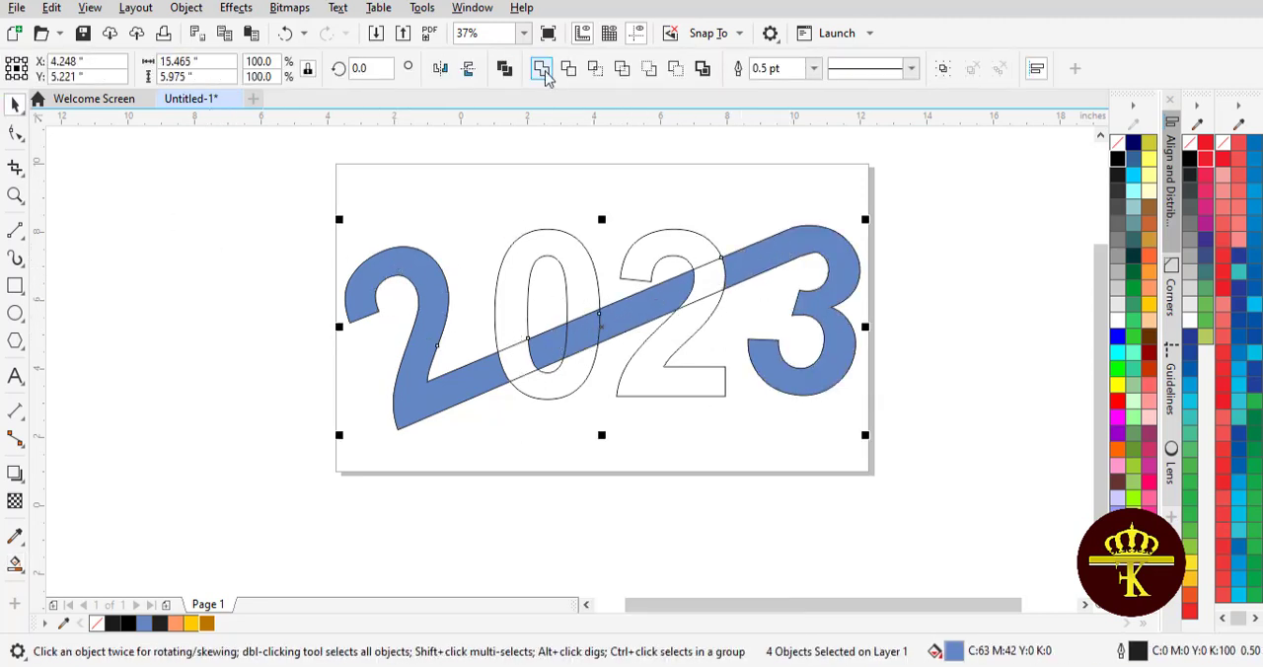
{"action": "left_click", "coordinate": [541, 68]}
Apply a linear fountain fill across the welded blue shape, navy at both ends with a cyan stop at 52%
{"action": "left_click", "coordinate": [21, 568]}
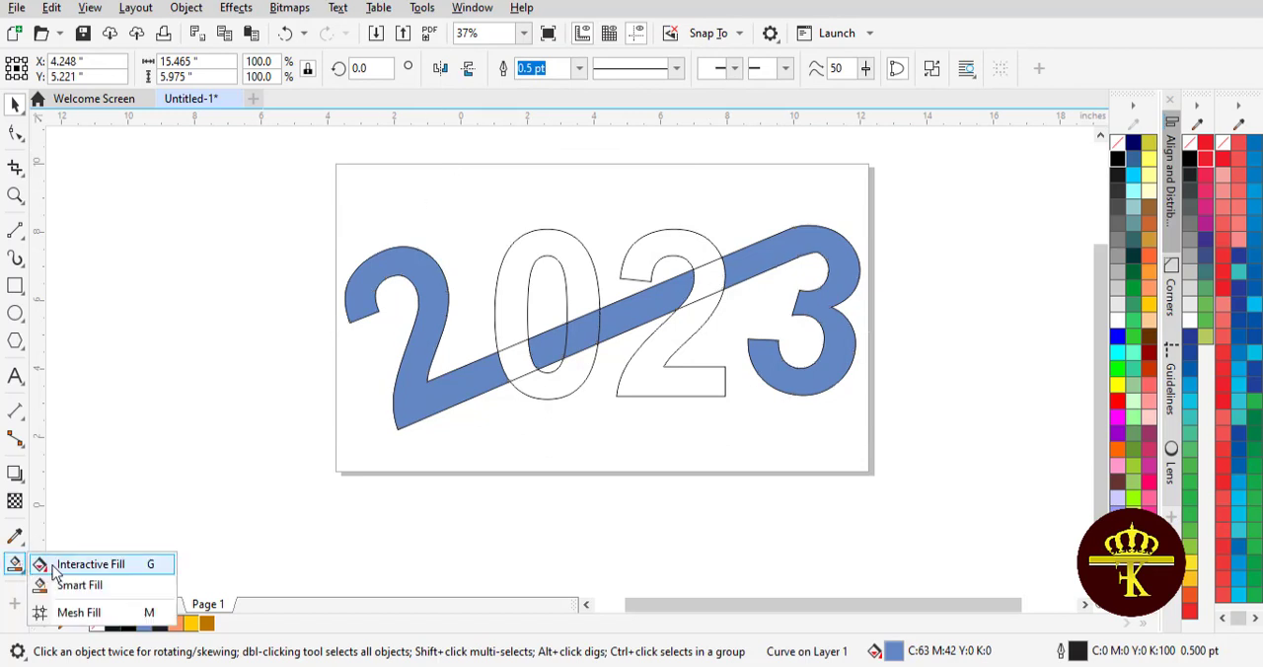
{"action": "left_click", "coordinate": [53, 567]}
{"action": "left_click_drag", "start_coordinate": [411, 402], "coordinate": [837, 263]}
{"action": "key", "text": "ctrl+z"}
{"action": "left_click_drag", "start_coordinate": [415, 399], "coordinate": [863, 290]}
{"action": "left_click_drag", "start_coordinate": [625, 356], "coordinate": [648, 339]}
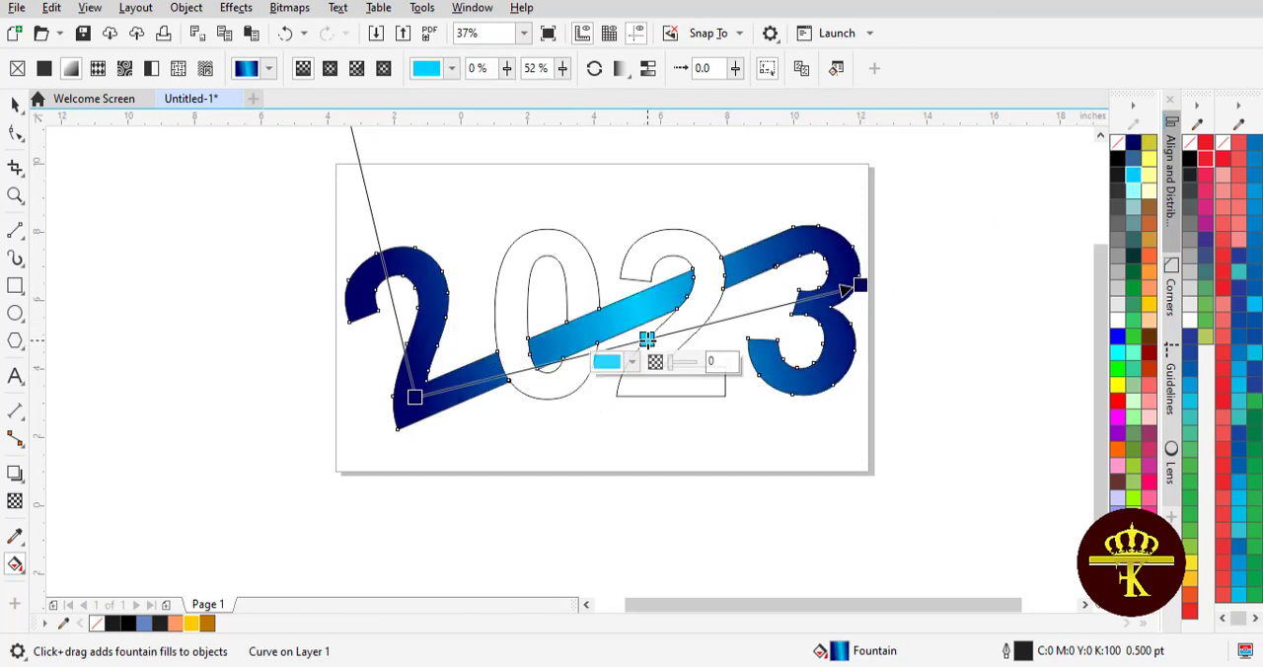
{"action": "key", "text": "space"}
Give the 0 a vertical fountain fill with dark gold ends and a bright yellow stop at 50%
{"action": "left_click", "coordinate": [496, 285]}
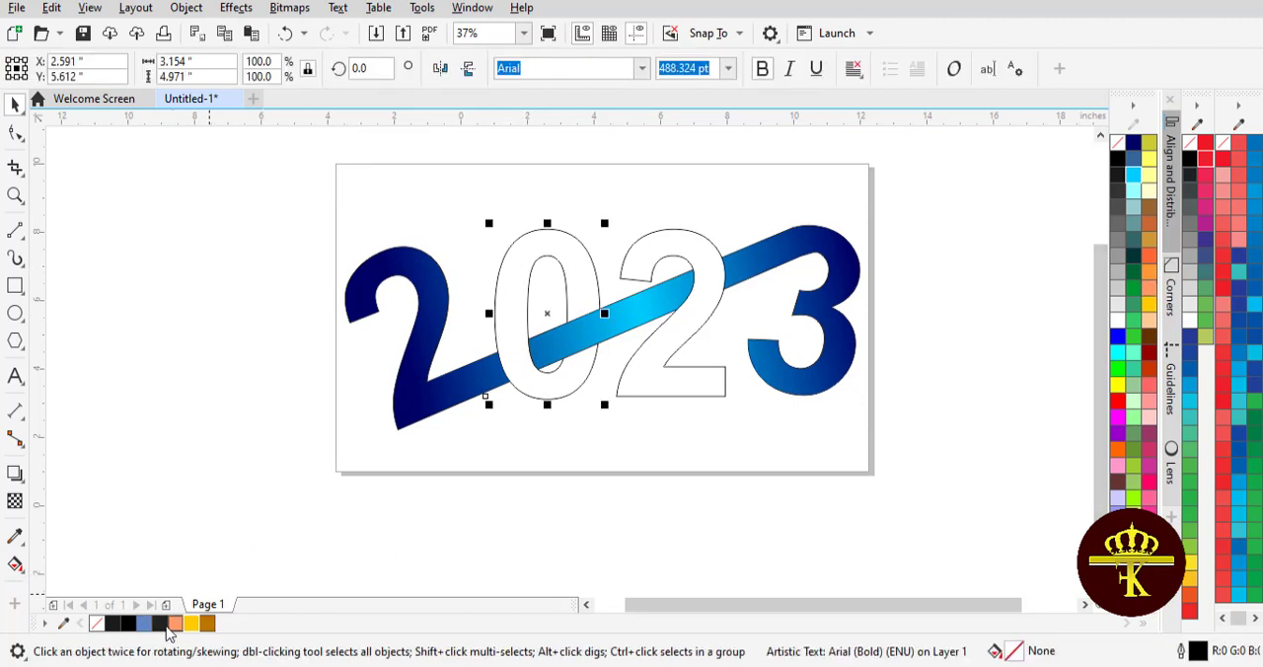
{"action": "left_click", "coordinate": [15, 564]}
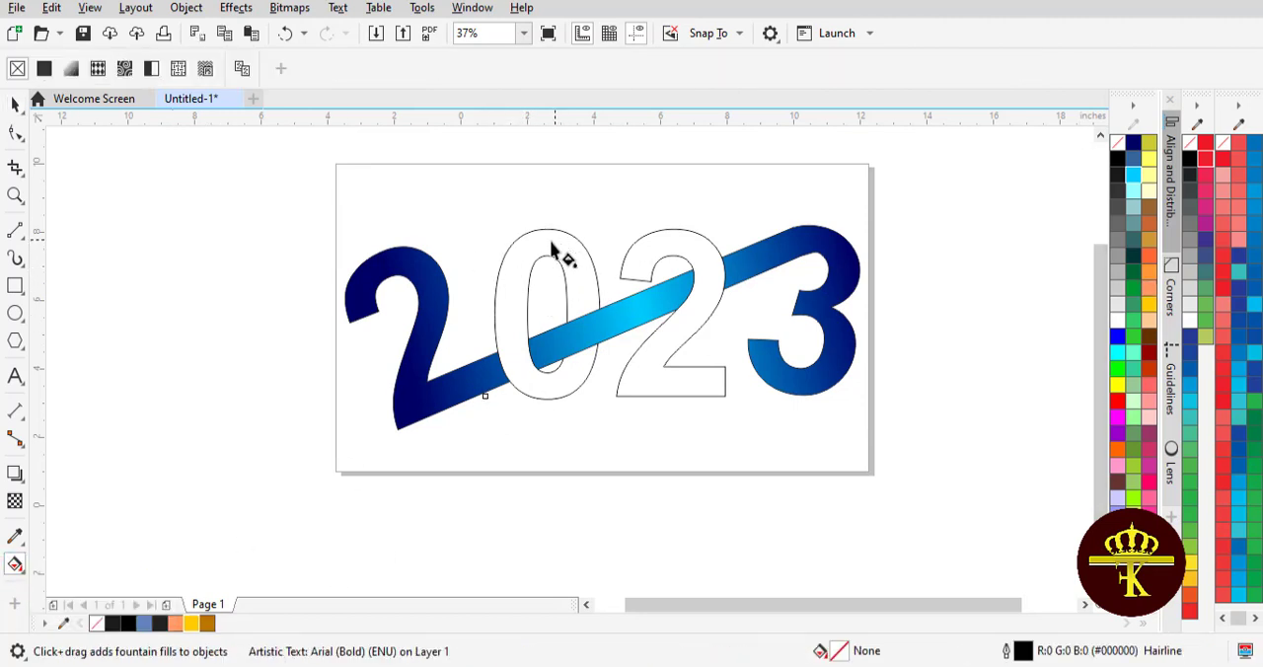
{"action": "left_click_drag", "start_coordinate": [552, 242], "coordinate": [570, 386]}
{"action": "left_click_drag", "start_coordinate": [496, 257], "coordinate": [551, 243]}
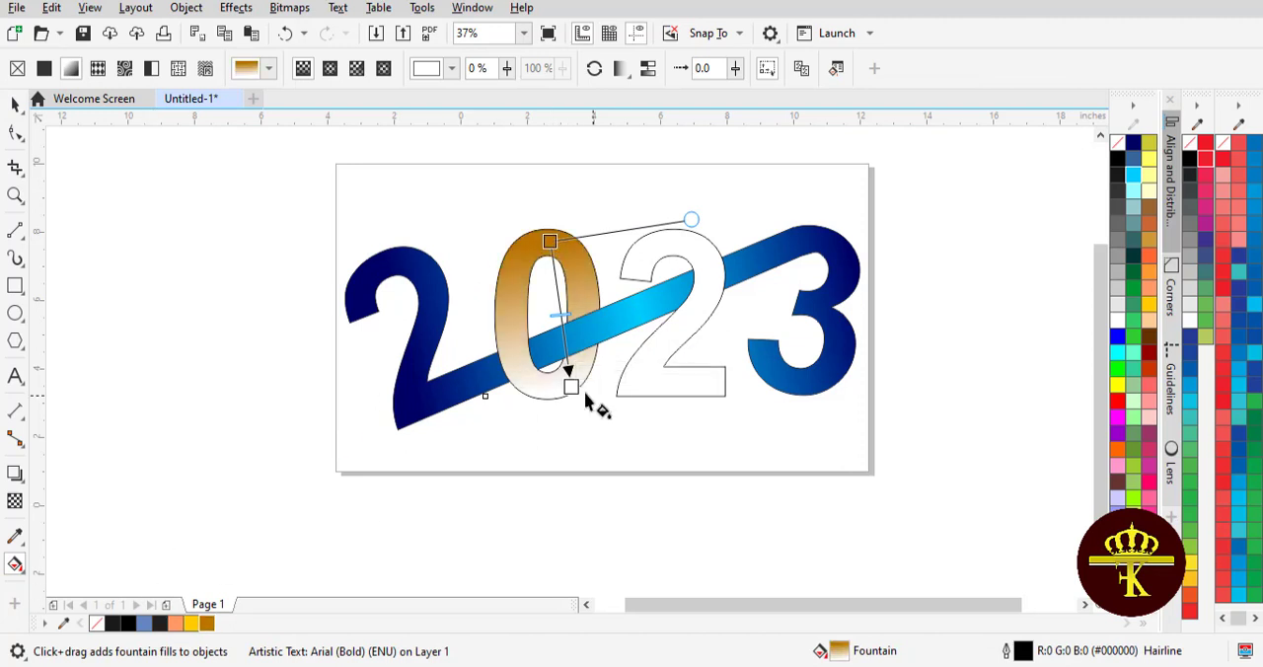
{"action": "left_click_drag", "start_coordinate": [206, 623], "coordinate": [562, 395]}
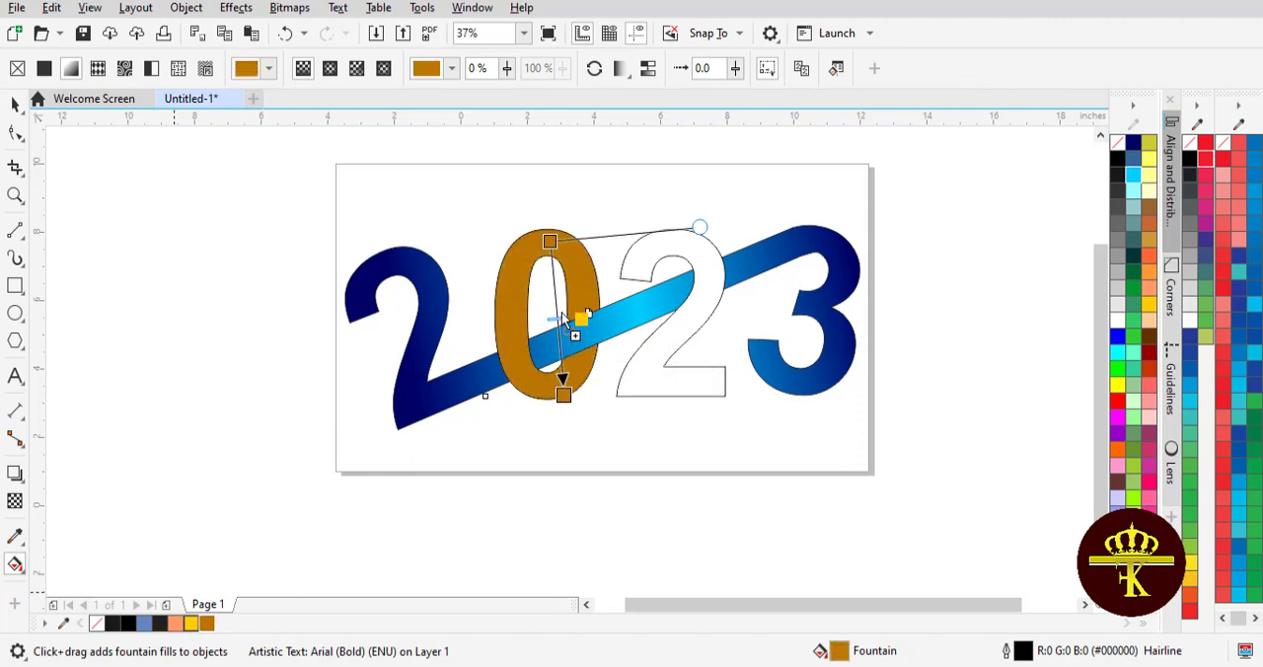
{"action": "left_click_drag", "start_coordinate": [562, 316], "coordinate": [556, 309]}
{"action": "key", "text": "space"}
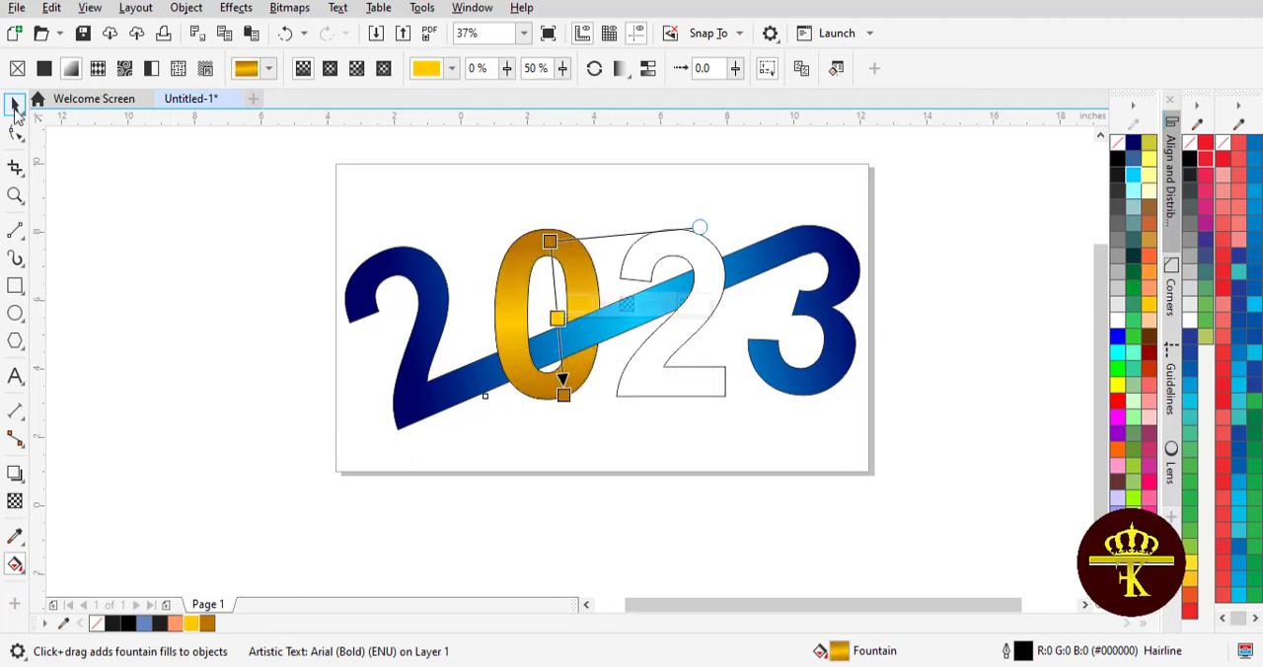
{"action": "key", "text": "Delete"}
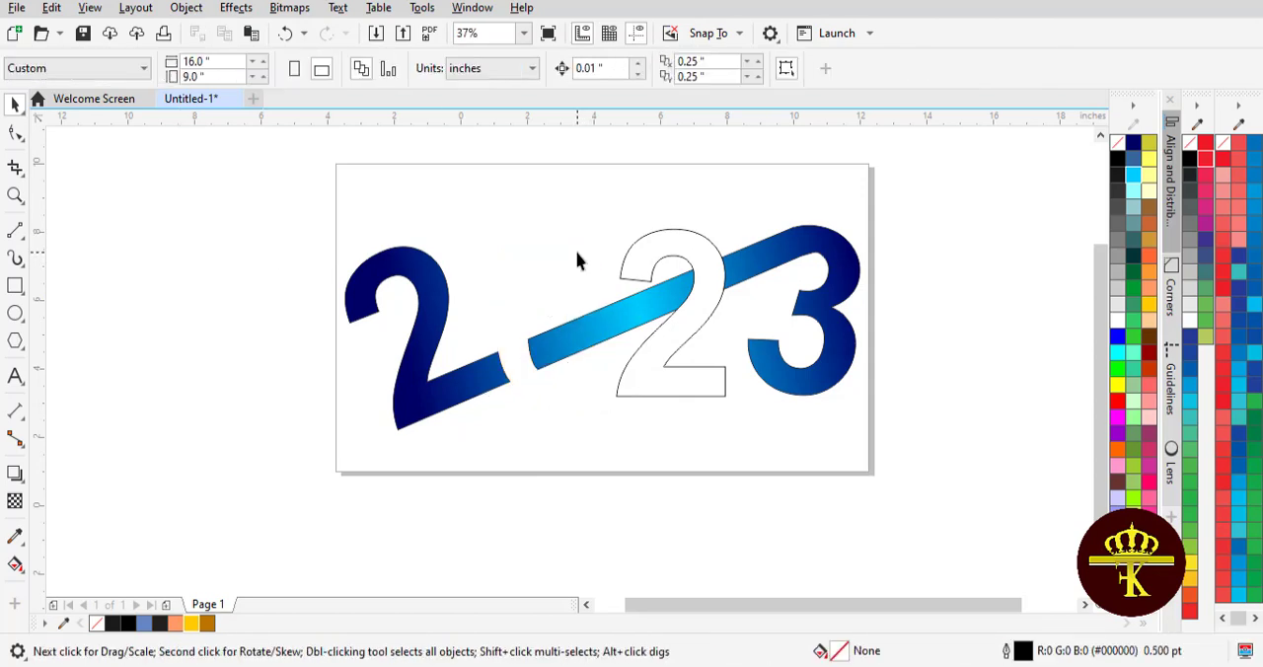
{"action": "key", "text": "ctrl+z"}
Copy only the fill property from the 0 to the second 2
{"action": "left_click", "coordinate": [657, 253]}
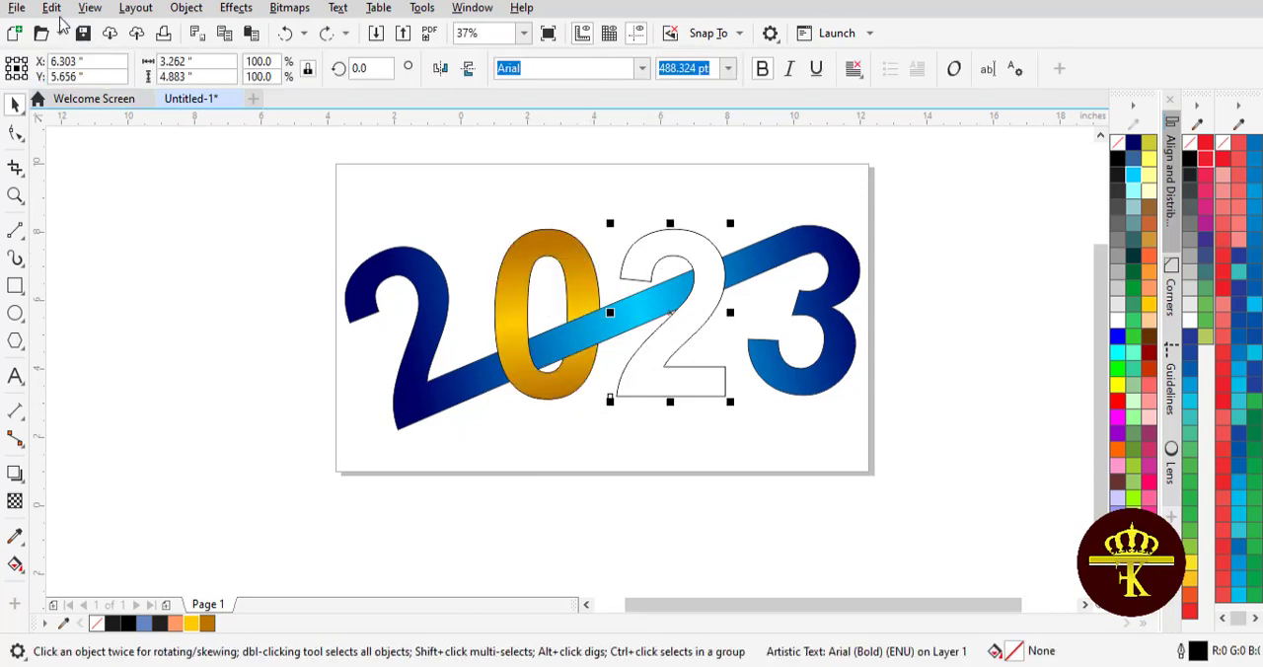
{"action": "left_click", "coordinate": [51, 7]}
{"action": "left_click", "coordinate": [105, 144]}
{"action": "left_click_drag", "start_coordinate": [513, 232], "coordinate": [799, 202]}
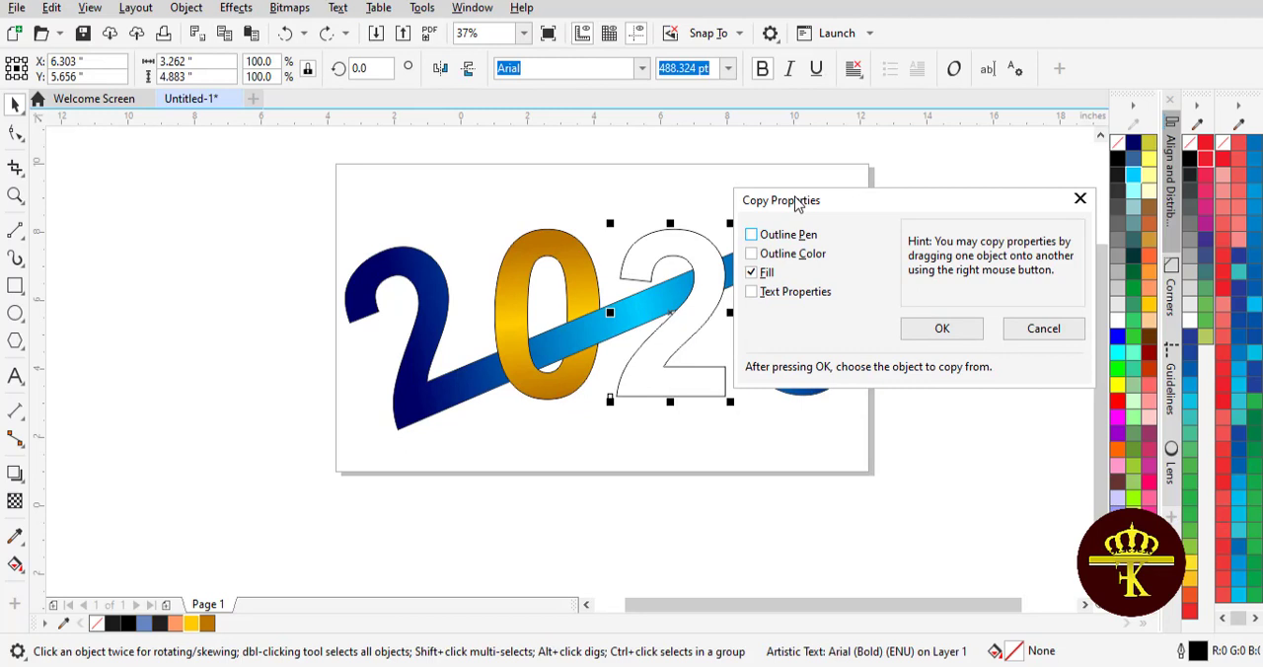
{"action": "left_click", "coordinate": [935, 332]}
{"action": "left_click", "coordinate": [530, 258]}
Remove the outlines from all the 2023 shapes
{"action": "left_click_drag", "start_coordinate": [267, 177], "coordinate": [925, 456]}
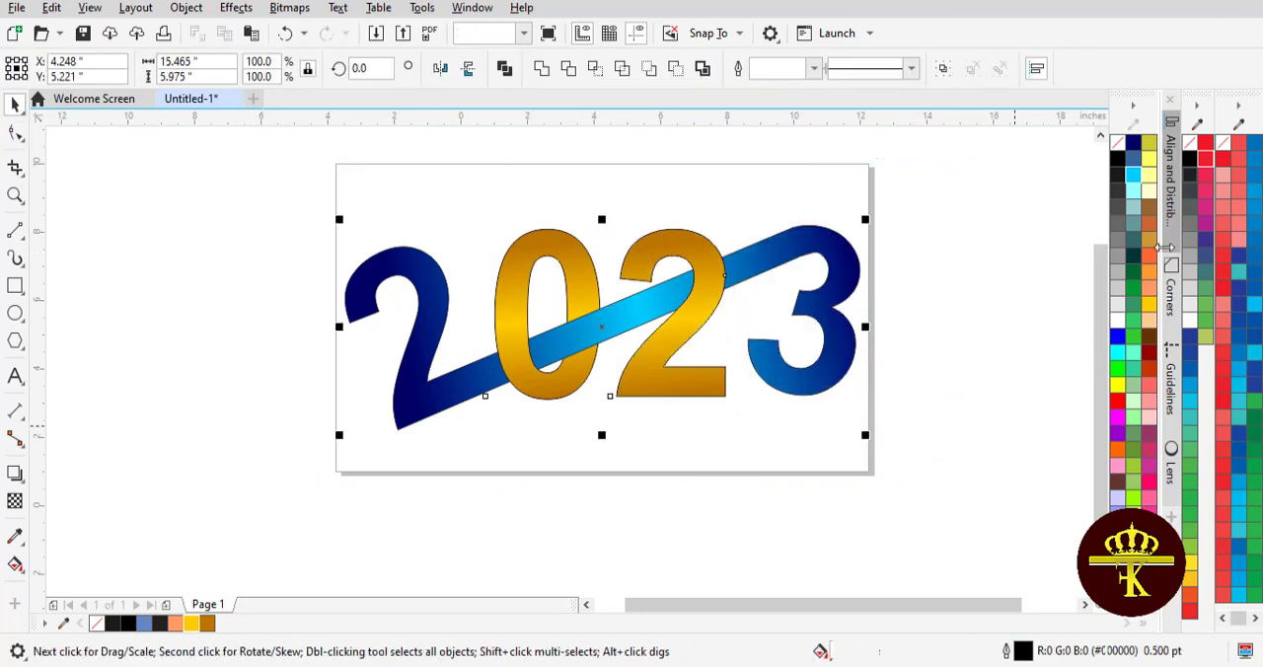
{"action": "right_click", "coordinate": [1117, 144]}
{"action": "left_click", "coordinate": [882, 281]}
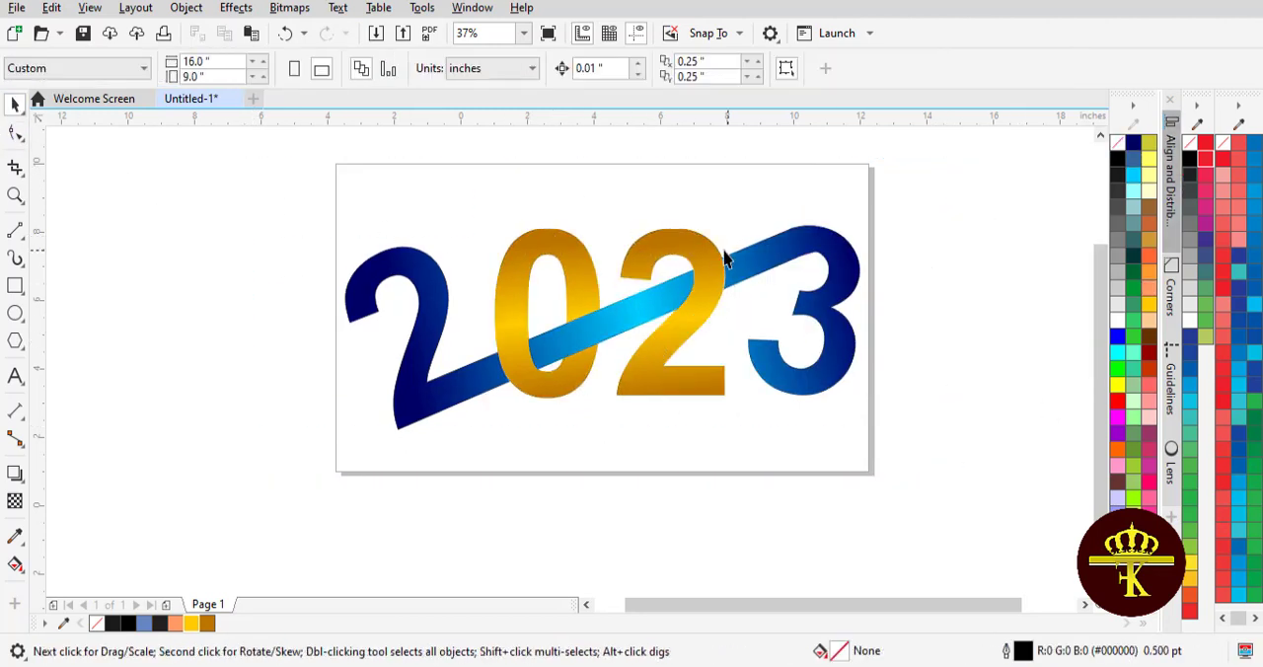
Scale the 2023 artwork down to about 10.66 in wide and move it to the upper part of the page
{"action": "left_click_drag", "start_coordinate": [923, 434], "coordinate": [787, 403]}
{"action": "left_click_drag", "start_coordinate": [332, 187], "coordinate": [922, 432]}
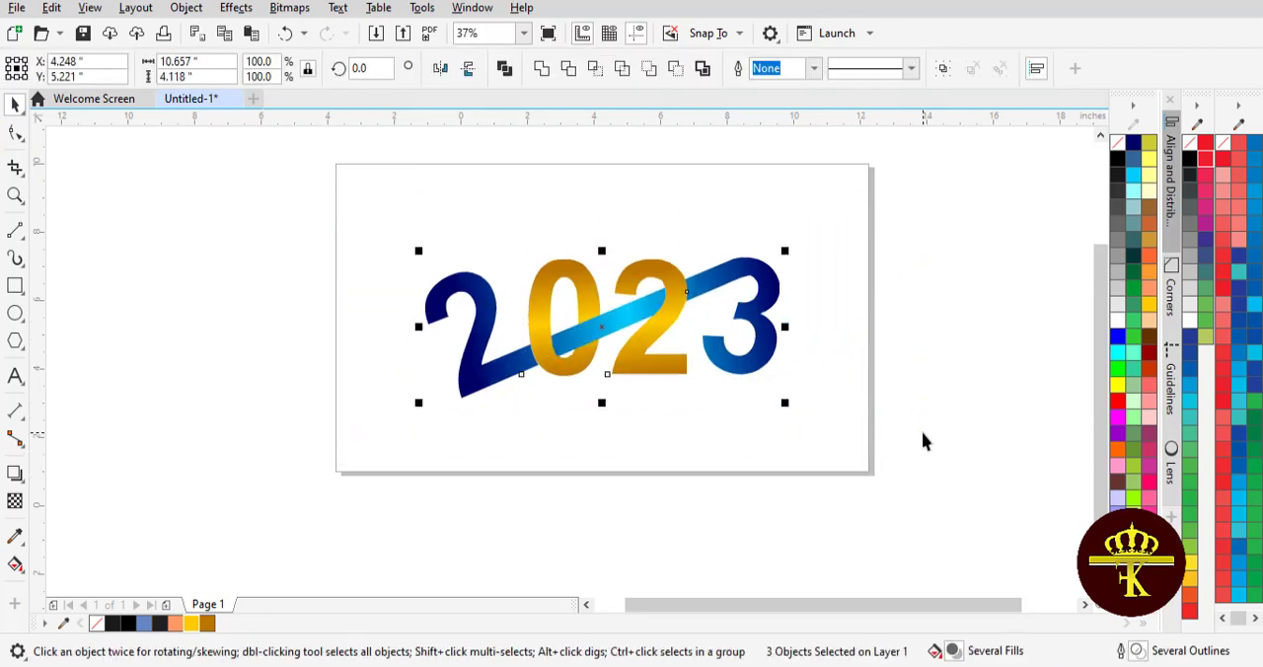
{"action": "left_click_drag", "start_coordinate": [606, 357], "coordinate": [603, 308]}
{"action": "left_click", "coordinate": [685, 409]}
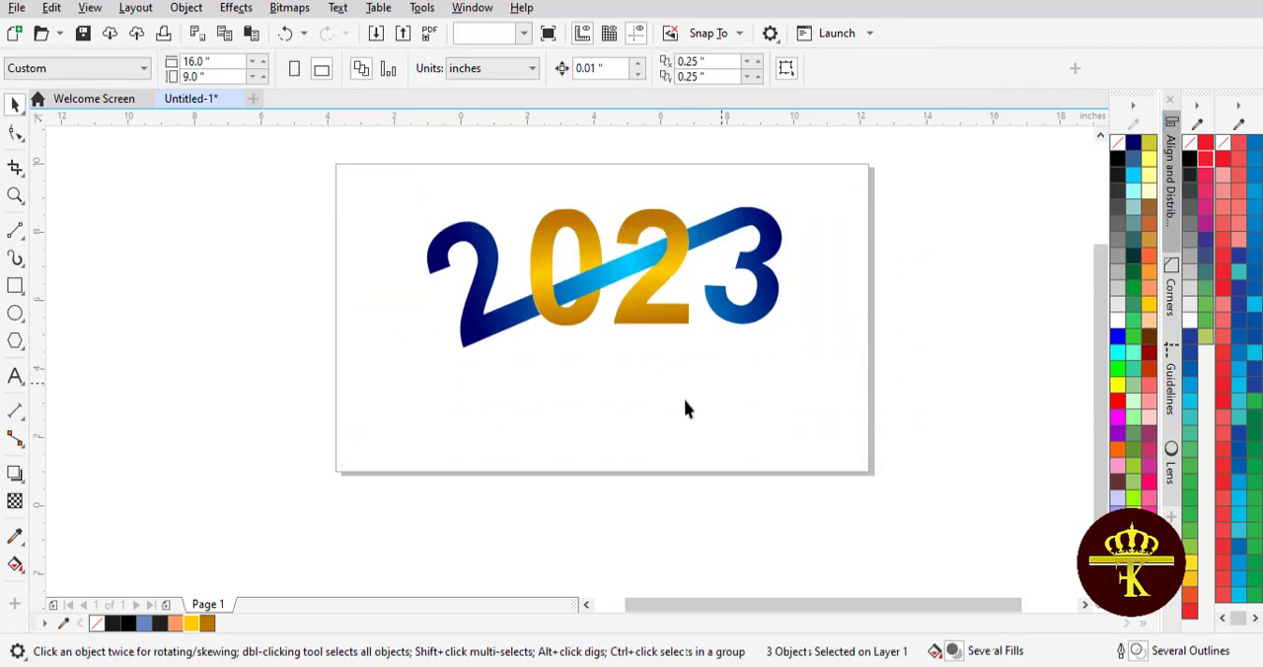
Add the text HAPPY NEW YEAR below the 2023 artwork, enlarge it, and shift it under the digits
{"action": "left_click", "coordinate": [14, 377]}
{"action": "left_click", "coordinate": [472, 387]}
{"action": "type", "text": "HAPPY NEW YEAR"}
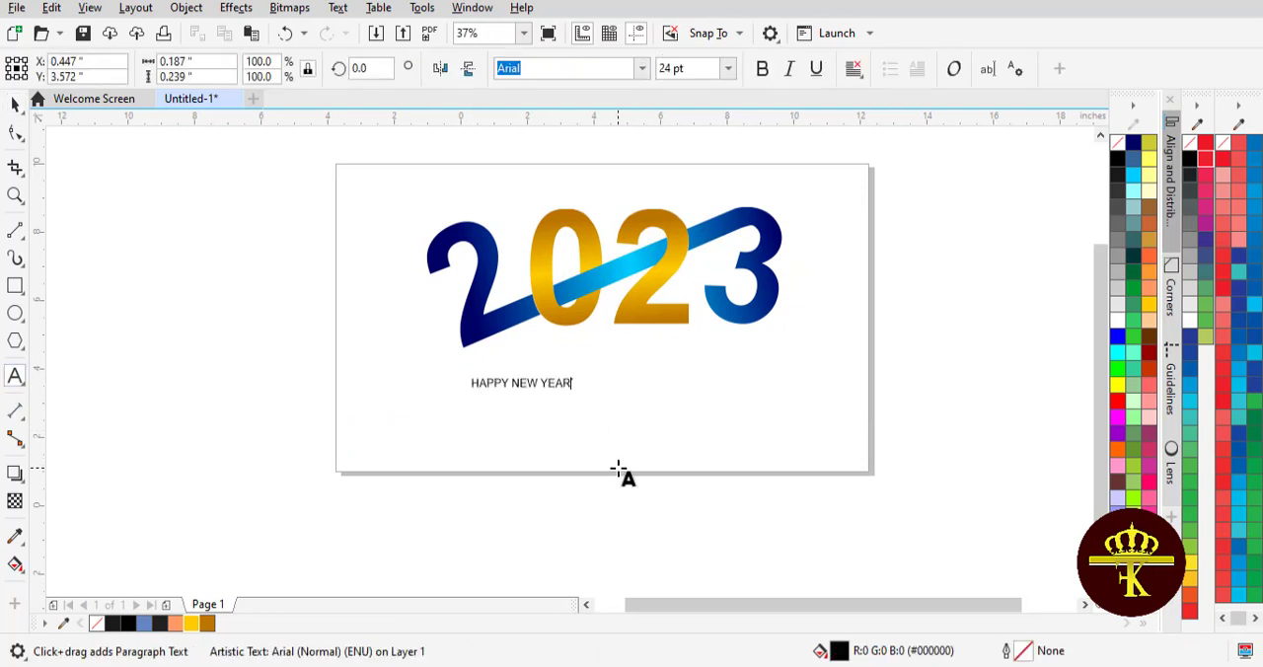
{"action": "left_click_drag", "start_coordinate": [576, 395], "coordinate": [690, 425]}
{"action": "left_click", "coordinate": [15, 104]}
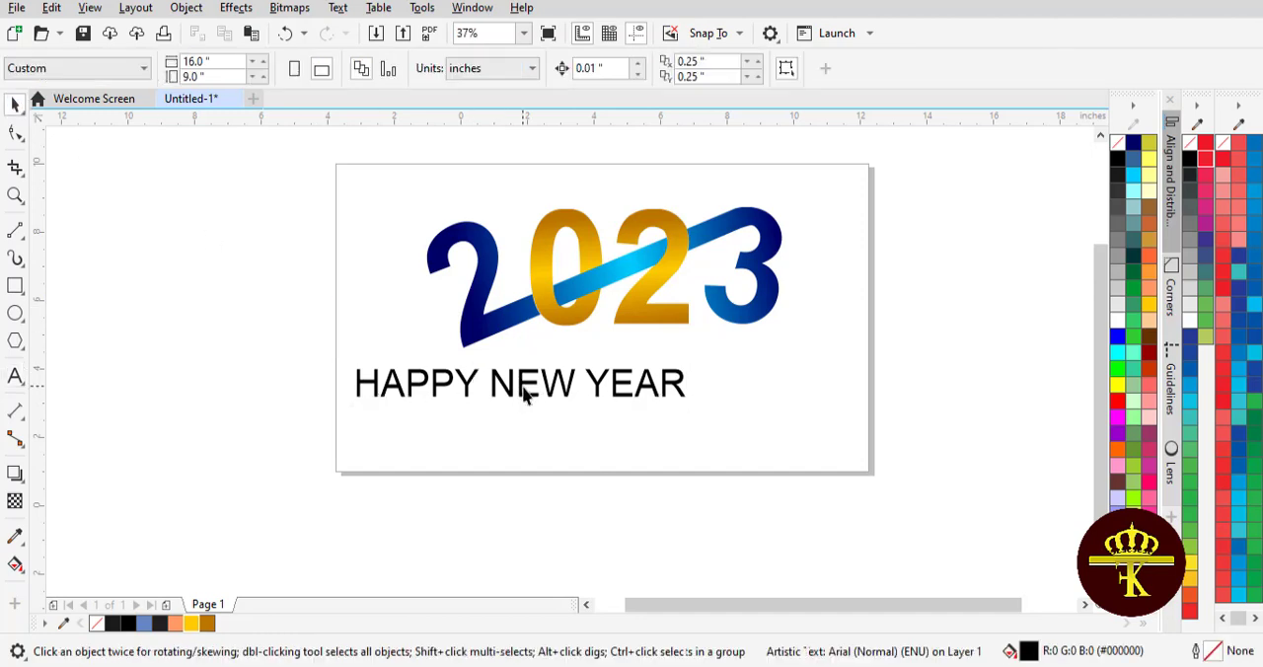
{"action": "left_click_drag", "start_coordinate": [524, 387], "coordinate": [594, 387]}
Group the three 2023 shapes and fine-tune the group's position above the greeting
{"action": "left_click", "coordinate": [394, 202]}
{"action": "left_click_drag", "start_coordinate": [339, 147], "coordinate": [865, 361]}
{"action": "key", "text": "ctrl+g"}
{"action": "left_click", "coordinate": [915, 163]}
{"action": "left_click_drag", "start_coordinate": [659, 276], "coordinate": [648, 272]}
{"action": "left_click", "coordinate": [916, 258]}
{"action": "left_click_drag", "start_coordinate": [748, 283], "coordinate": [755, 283]}
{"action": "left_click", "coordinate": [923, 316]}
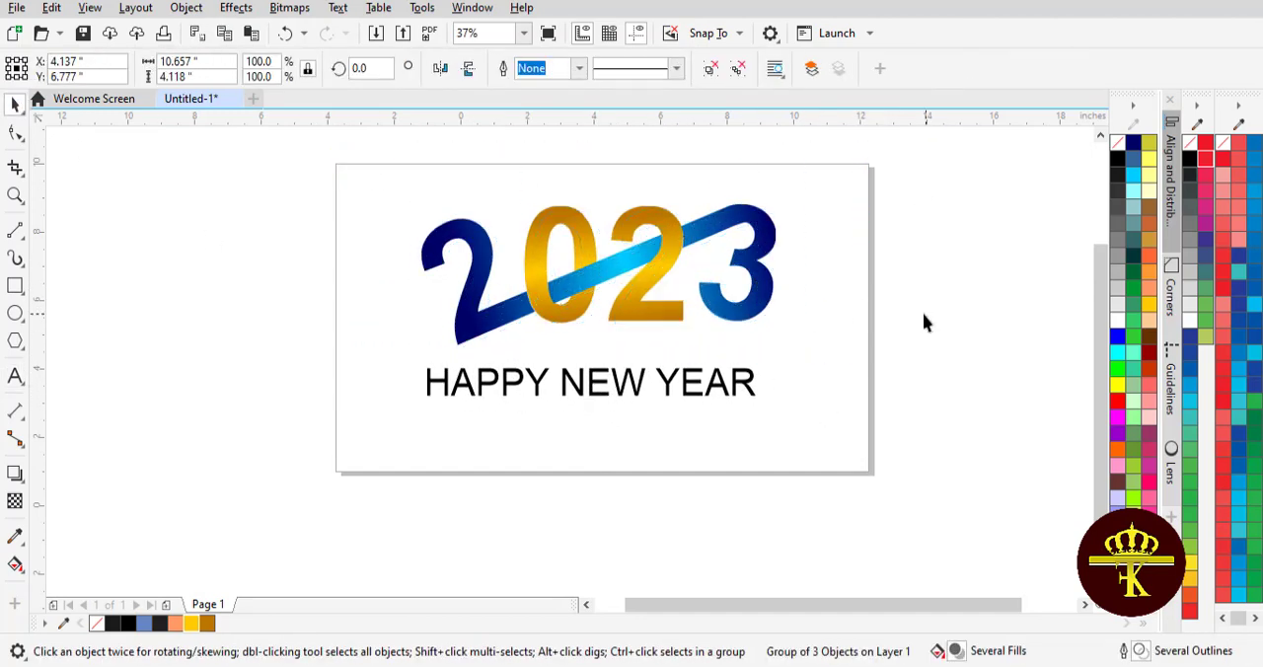
Shrink the HAPPY NEW YEAR text to about 6.4 in wide and centre it just beneath the 2023
{"action": "left_click_drag", "start_coordinate": [670, 384], "coordinate": [688, 381]}
{"action": "left_click_drag", "start_coordinate": [785, 403], "coordinate": [729, 393]}
{"action": "left_click", "coordinate": [703, 429]}
{"action": "left_click_drag", "start_coordinate": [624, 384], "coordinate": [625, 375]}
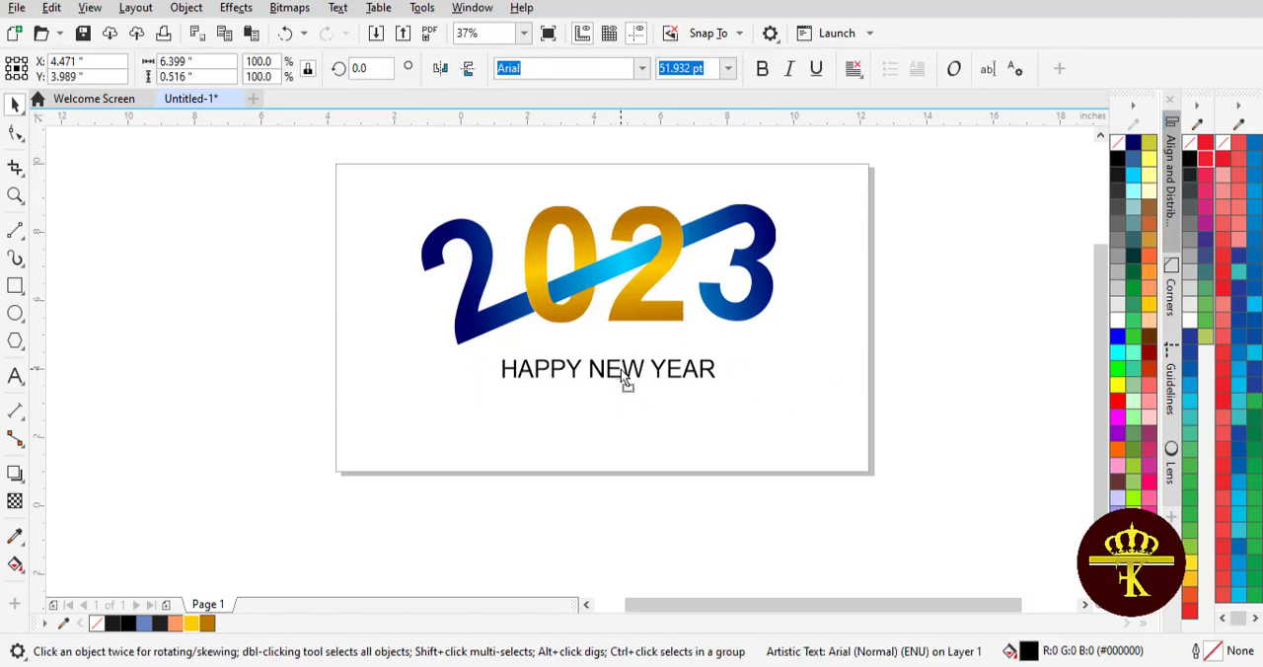
{"action": "left_click", "coordinate": [706, 452]}
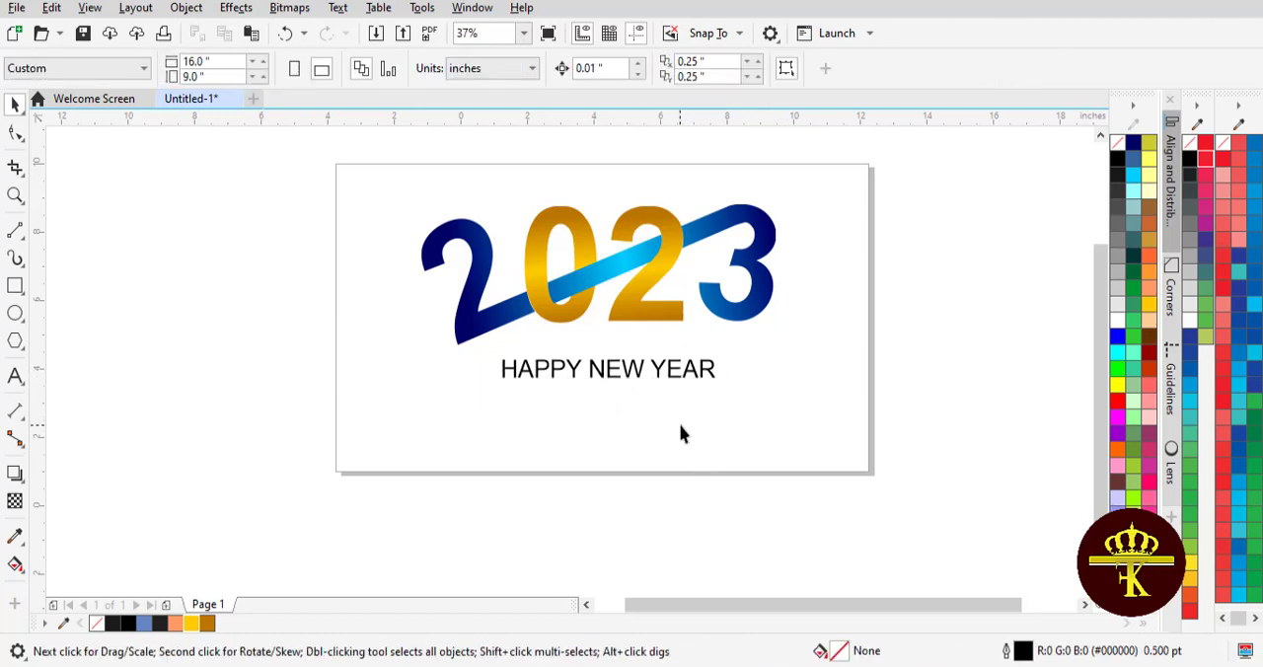
Draw a tall rectangle about 1.22 by 5.5 in beside the page and fully round its corners to a 0.611 in radius
{"action": "scroll", "coordinate": [681, 434], "scroll_direction": "up", "scroll_amount": 1}
{"action": "left_click", "coordinate": [15, 286]}
{"action": "mouse_move", "coordinate": [223, 258]}
{"action": "left_mouse_down"}
{"action": "mouse_move", "coordinate": [273, 366]}
{"action": "mouse_move", "coordinate": [265, 446]}
{"action": "left_mouse_up"}
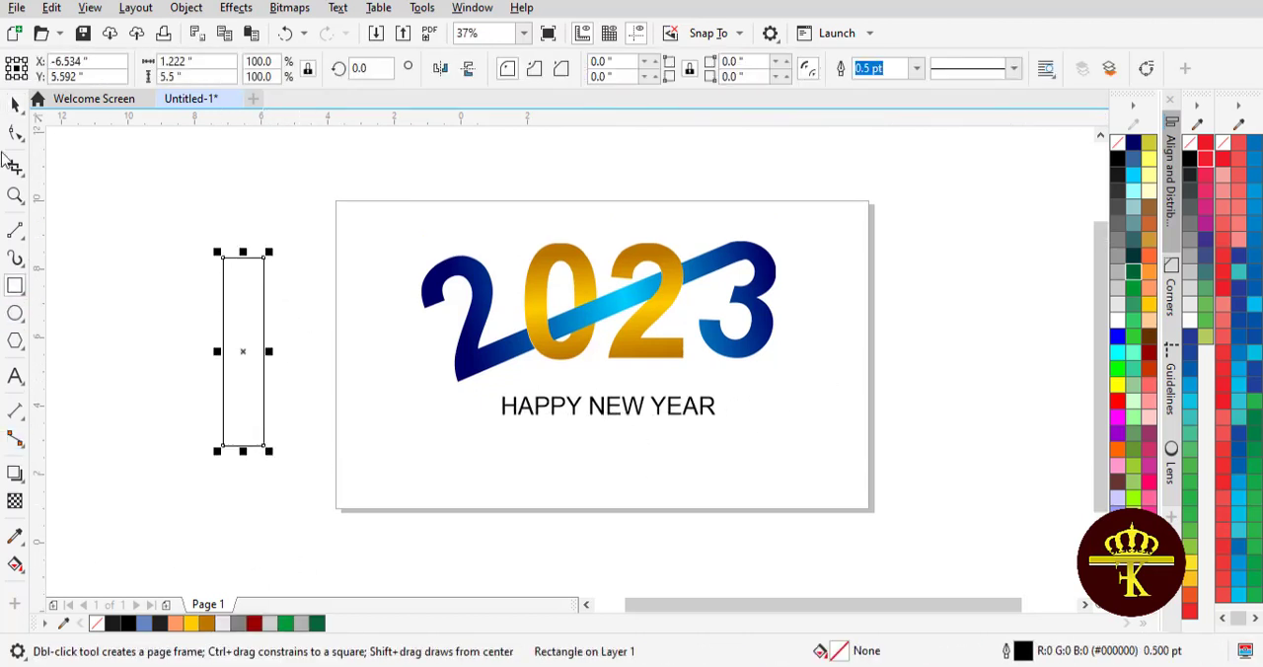
{"action": "key", "text": "F10"}
{"action": "left_click_drag", "start_coordinate": [253, 335], "coordinate": [254, 336]}
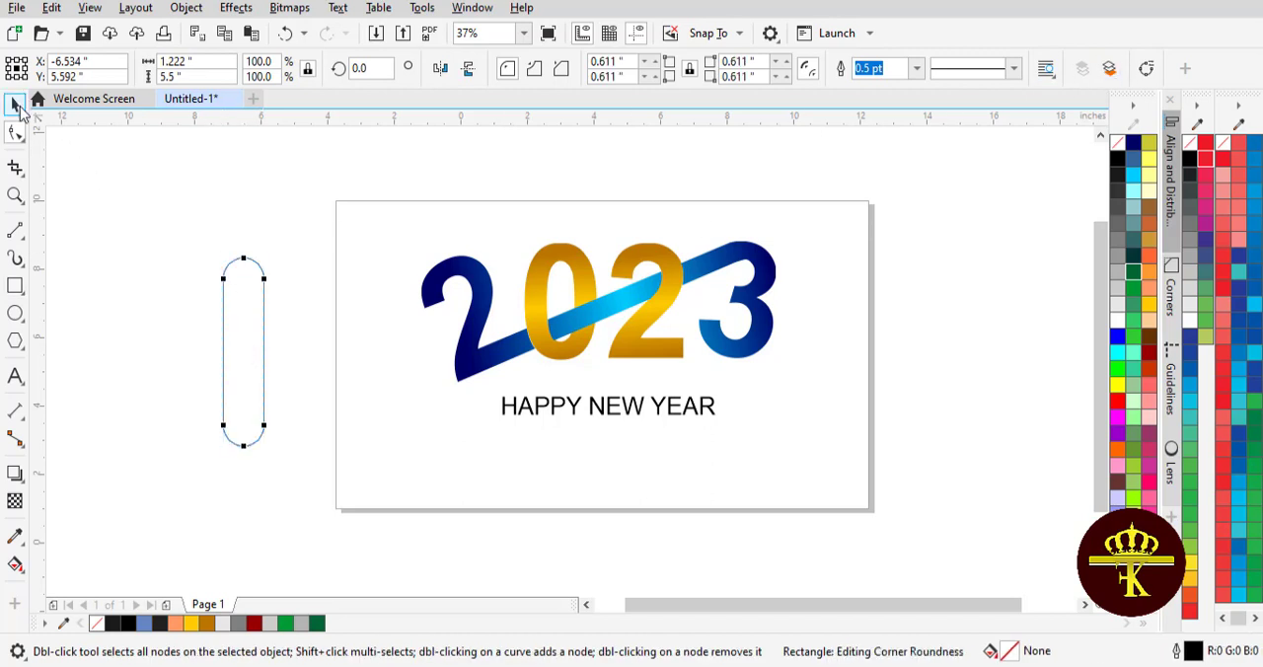
Convert the rounded rectangle to curves and delete its lower nodes to taper the bottom end
{"action": "left_click", "coordinate": [15, 107]}
{"action": "left_click", "coordinate": [1140, 72]}
{"action": "left_click", "coordinate": [15, 133]}
{"action": "left_click_drag", "start_coordinate": [182, 396], "coordinate": [301, 458]}
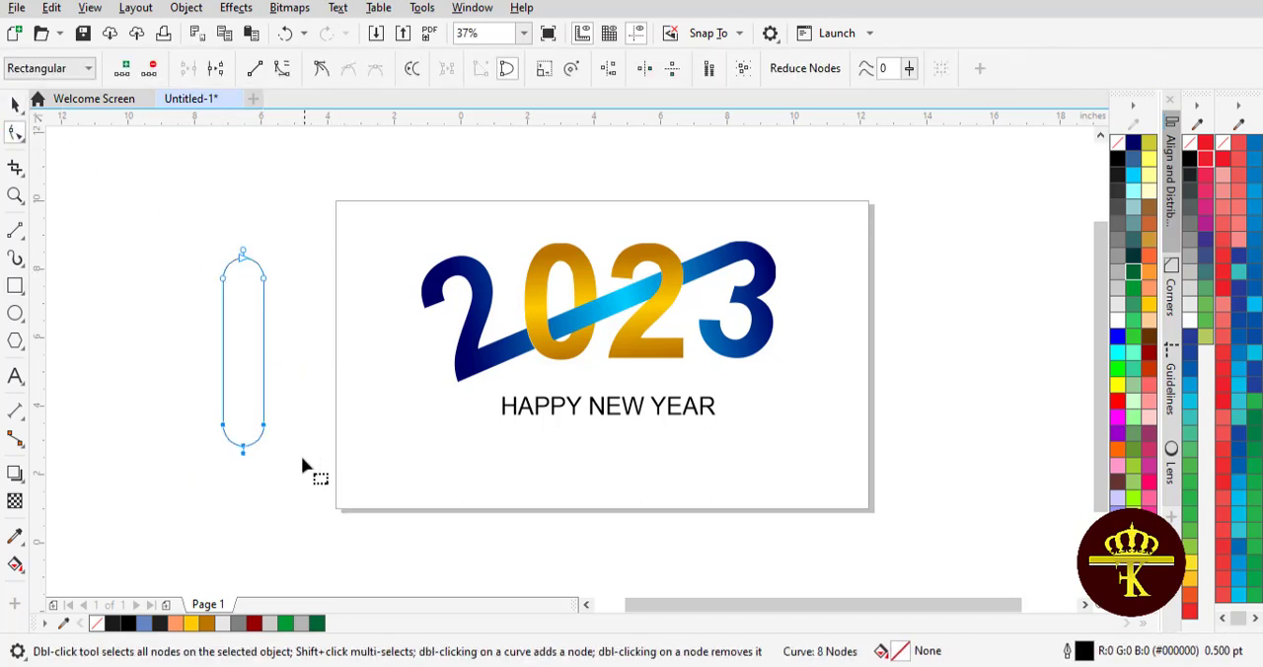
{"action": "left_click", "coordinate": [153, 72]}
{"action": "left_click_drag", "start_coordinate": [120, 236], "coordinate": [174, 268]}
{"action": "key", "text": "space"}
Shrink the tapered shape to about 0.11 by 0.51 in and give it a Deep Yellow fill without an outline
{"action": "left_click_drag", "start_coordinate": [273, 451], "coordinate": [254, 411]}
{"action": "scroll", "coordinate": [262, 367], "scroll_direction": "up", "scroll_amount": 2}
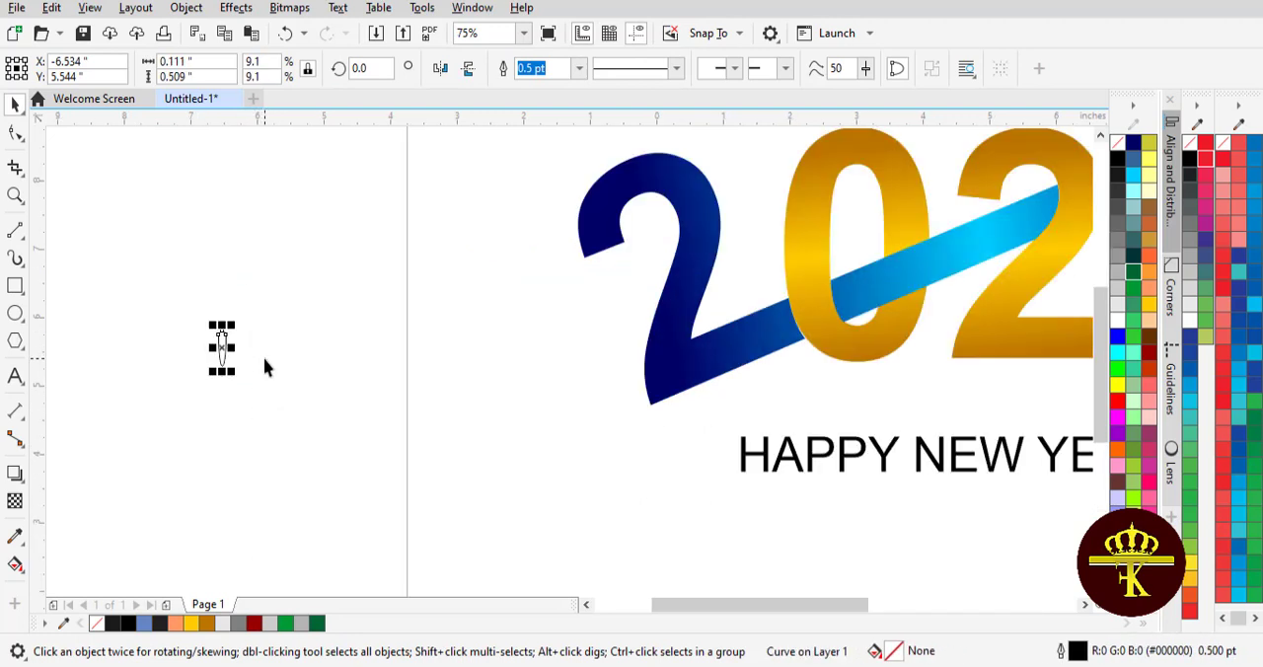
{"action": "left_click", "coordinate": [191, 622]}
{"action": "right_click", "coordinate": [1118, 144]}
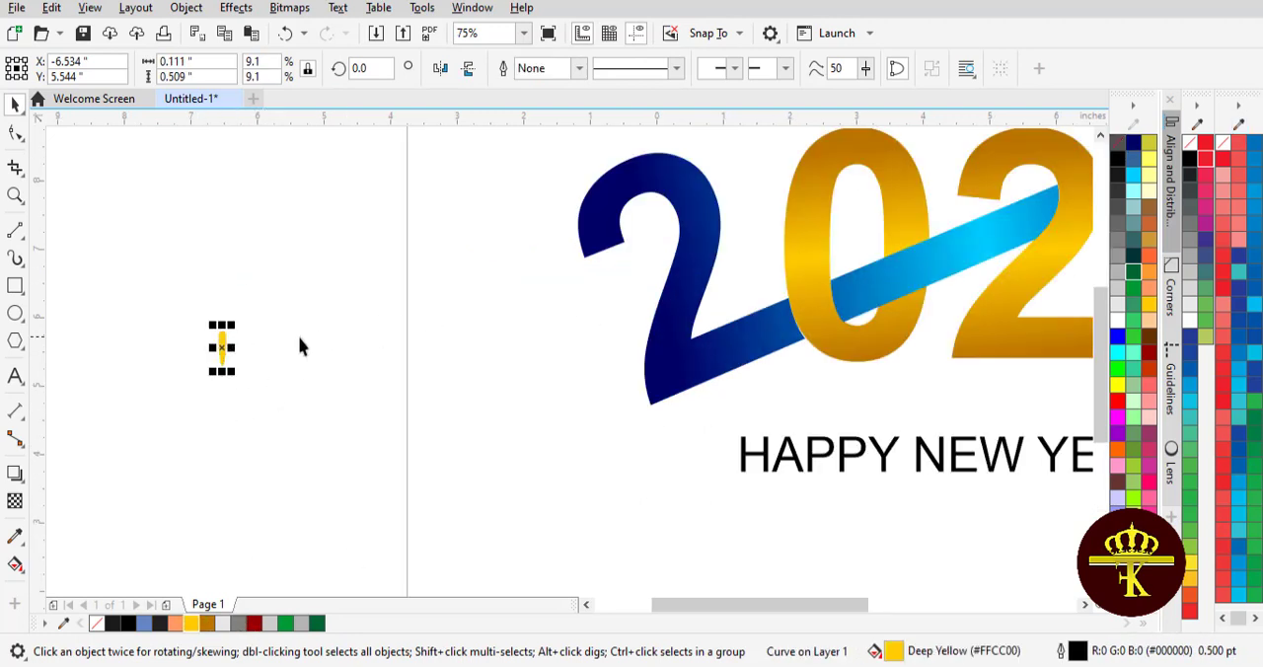
Copy the yellow ray around a pivot below it in 45° steps to form an eight-ray burst, and group the rays
{"action": "left_click", "coordinate": [229, 348]}
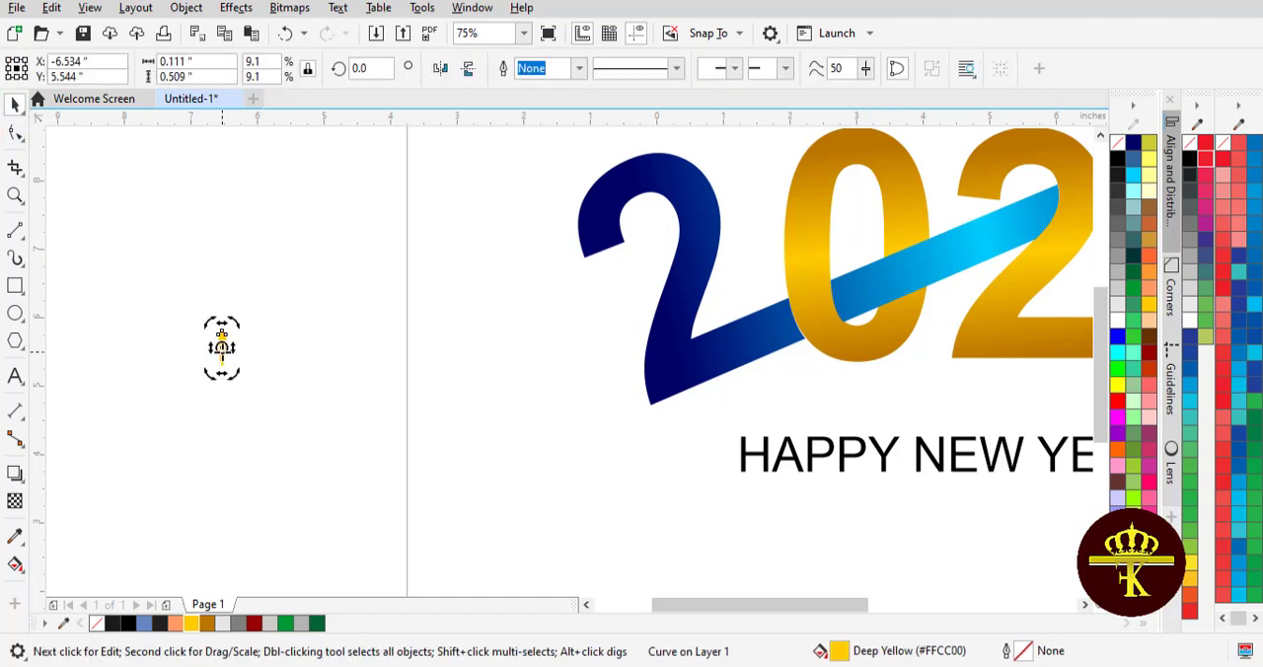
{"action": "left_click_drag", "start_coordinate": [234, 321], "coordinate": [286, 360]}
{"action": "right_click", "coordinate": [286, 360]}
{"action": "key", "text": "ctrl+r"}
{"action": "key", "text": "ctrl+r"}
{"action": "key", "text": "ctrl+r"}
{"action": "key", "text": "ctrl+r"}
{"action": "key", "text": "ctrl+r"}
{"action": "key", "text": "ctrl+r"}
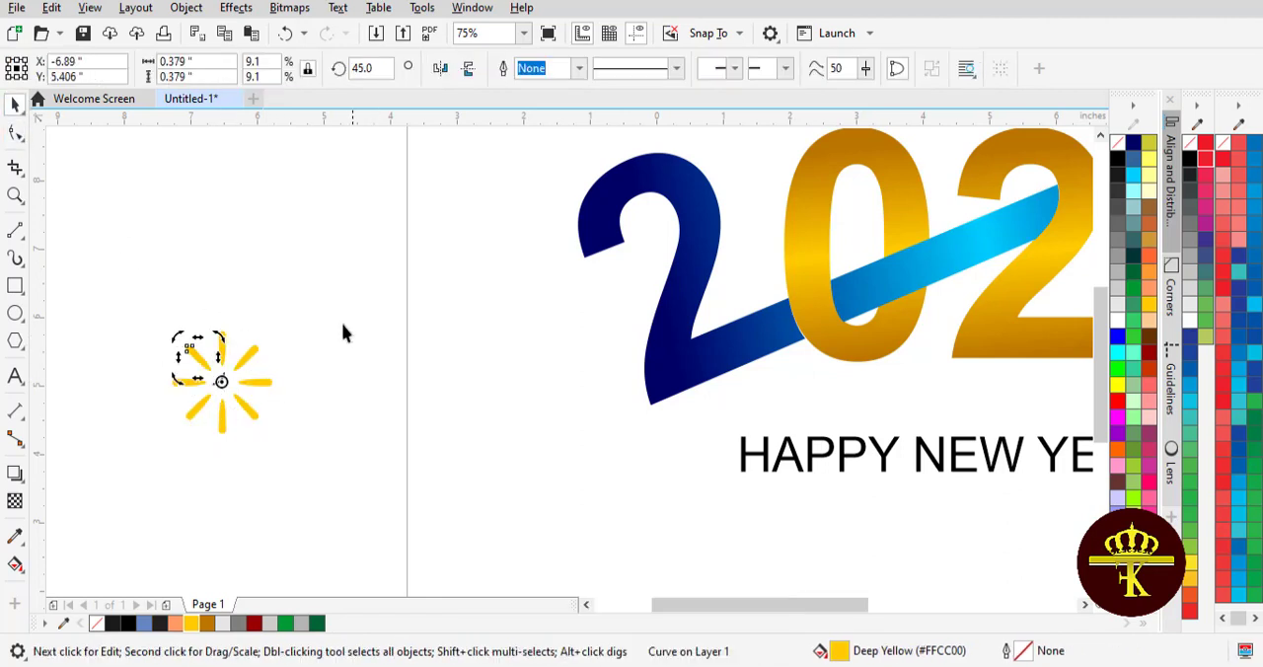
{"action": "left_click_drag", "start_coordinate": [132, 282], "coordinate": [304, 462]}
{"action": "key", "text": "ctrl+g"}
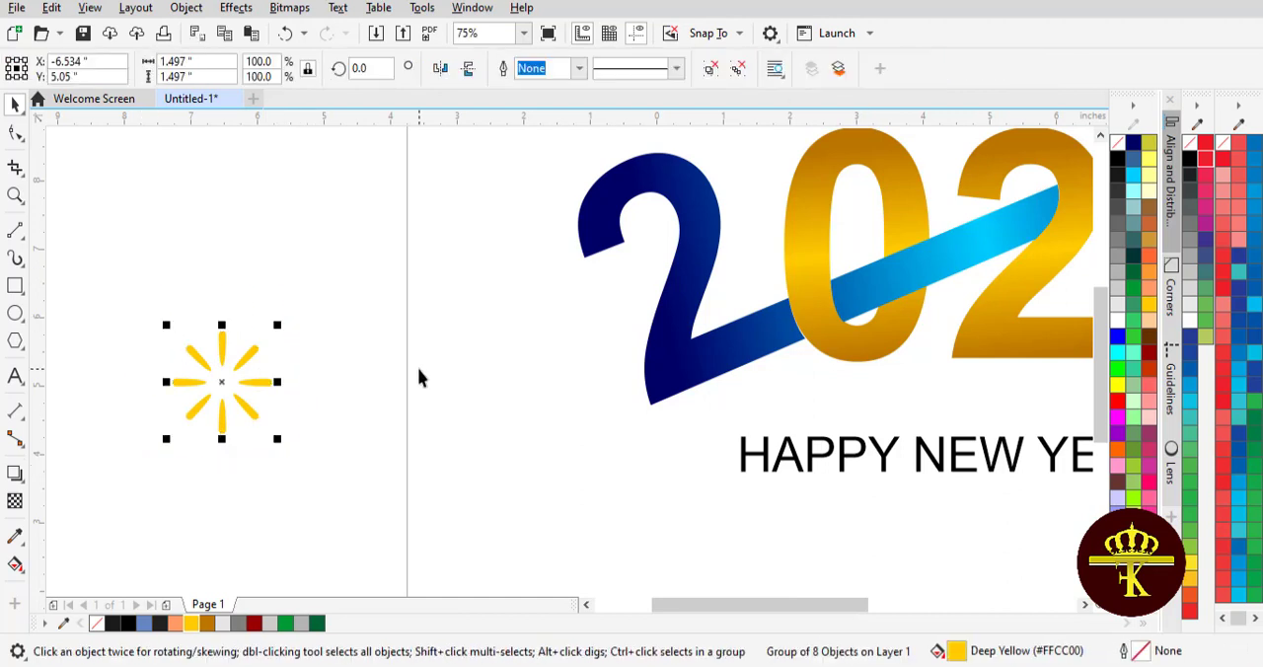
Add a concentric copy of the burst enlarged to 334% and rotate it to about 338.6° so its rays fall between the inner ones
{"action": "scroll", "coordinate": [418, 370], "scroll_direction": "down", "scroll_amount": 2}
{"action": "left_click_drag", "start_coordinate": [347, 404], "coordinate": [430, 467]}
{"action": "left_click", "coordinate": [324, 375]}
{"action": "left_click_drag", "start_coordinate": [417, 285], "coordinate": [454, 316]}
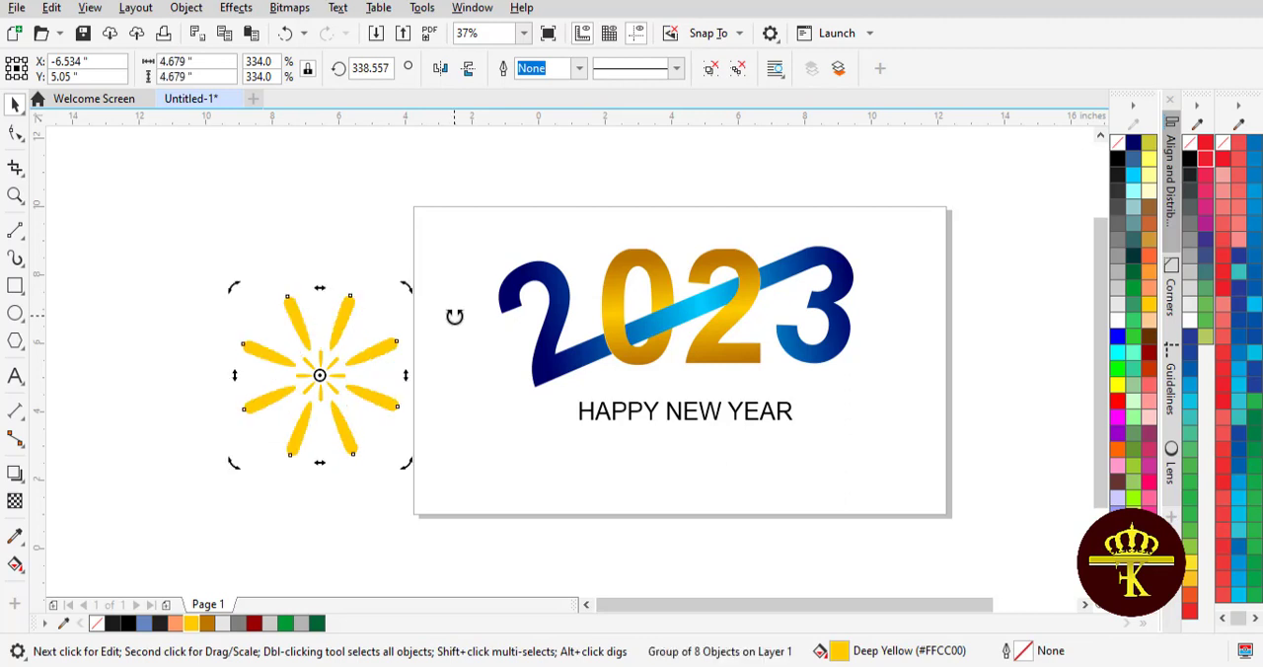
Build up the firework with a smaller rotated copy of both bursts and an enlarged copy of all four about 7.06 in wide
{"action": "left_click_drag", "start_coordinate": [132, 237], "coordinate": [404, 459]}
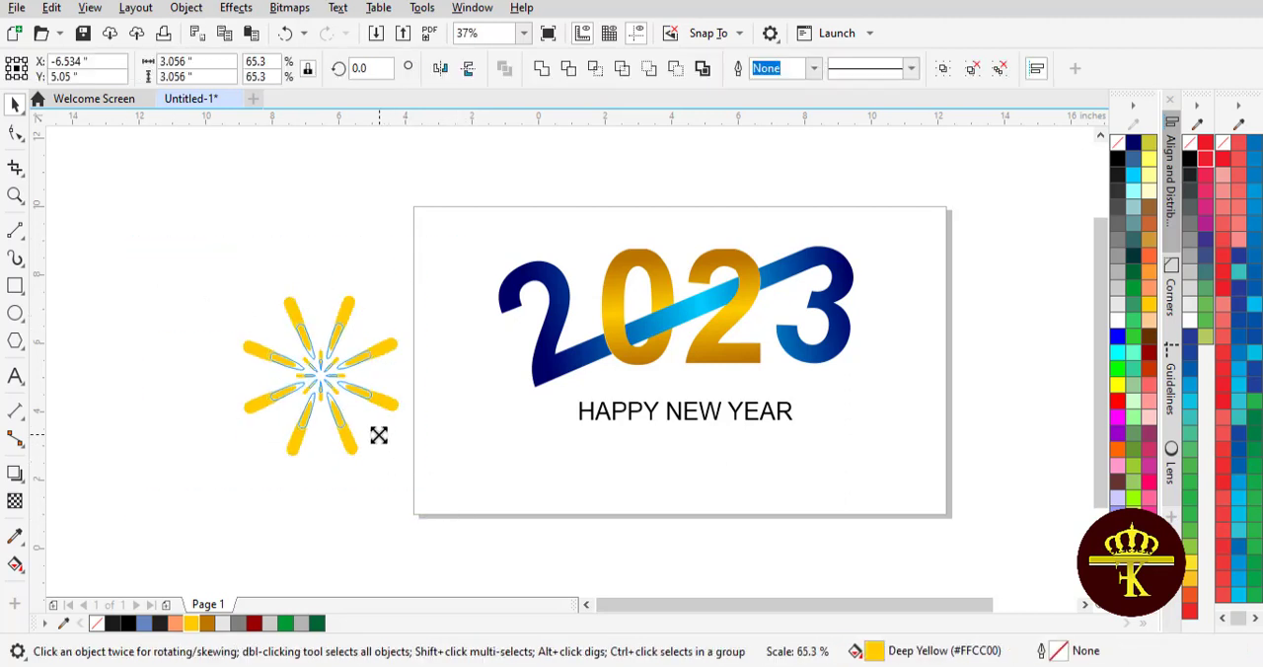
{"action": "left_click", "coordinate": [326, 384]}
{"action": "left_click_drag", "start_coordinate": [381, 319], "coordinate": [406, 340]}
{"action": "left_click", "coordinate": [222, 319]}
{"action": "left_click_drag", "start_coordinate": [441, 513], "coordinate": [469, 506]}
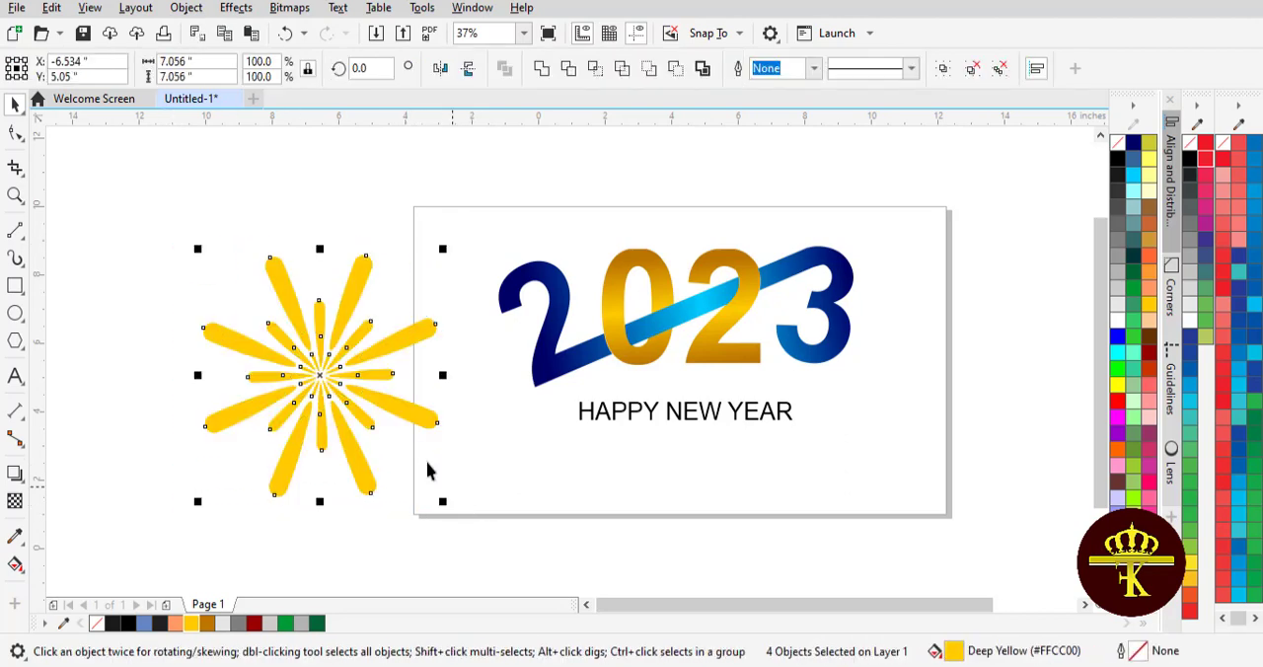
Try to rotate the enlarged burst copies about their shared centre
{"action": "left_click", "coordinate": [434, 422]}
{"action": "left_click_drag", "start_coordinate": [445, 249], "coordinate": [504, 295]}
{"action": "left_click_drag", "start_coordinate": [450, 233], "coordinate": [431, 223]}
{"action": "key", "text": "ctrl+z"}
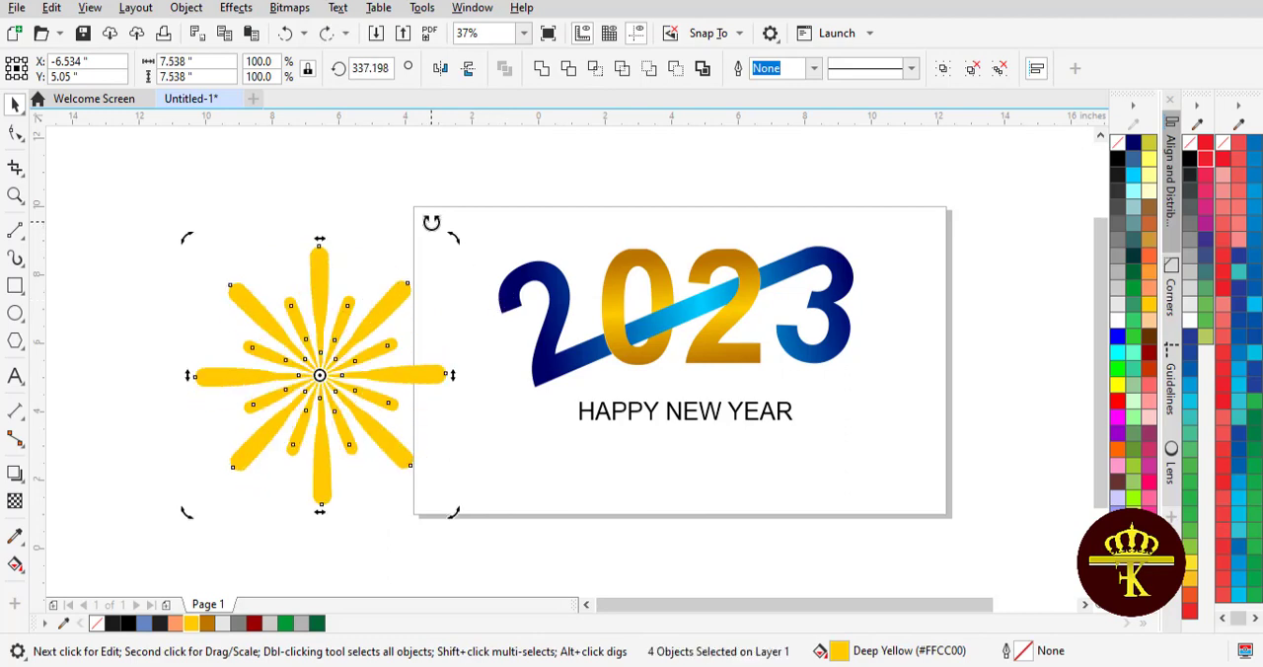
{"action": "key", "text": "ctrl+z"}
Group all the burst layers, scale the group to about 4.06 in wide, and move it over the upper end of the 3
{"action": "left_click_drag", "start_coordinate": [177, 230], "coordinate": [453, 532]}
{"action": "left_click", "coordinate": [943, 70]}
{"action": "left_click_drag", "start_coordinate": [319, 375], "coordinate": [848, 337]}
{"action": "left_click_drag", "start_coordinate": [968, 461], "coordinate": [870, 362]}
{"action": "left_click", "coordinate": [968, 338]}
{"action": "left_click_drag", "start_coordinate": [809, 306], "coordinate": [898, 281]}
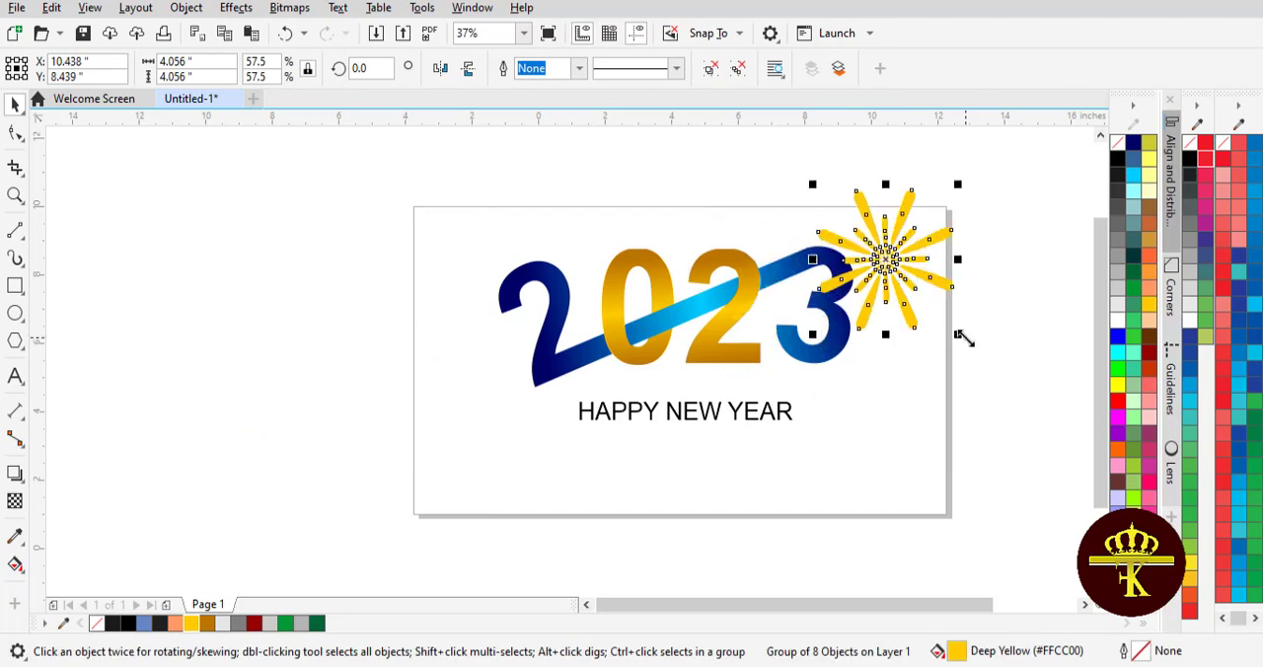
Shrink the firework to about 2.35 in wide and place it behind the upper curve of the 3
{"action": "left_click_drag", "start_coordinate": [959, 336], "coordinate": [936, 310]}
{"action": "left_click", "coordinate": [958, 304]}
{"action": "left_click_drag", "start_coordinate": [885, 261], "coordinate": [908, 286]}
{"action": "left_click", "coordinate": [947, 313]}
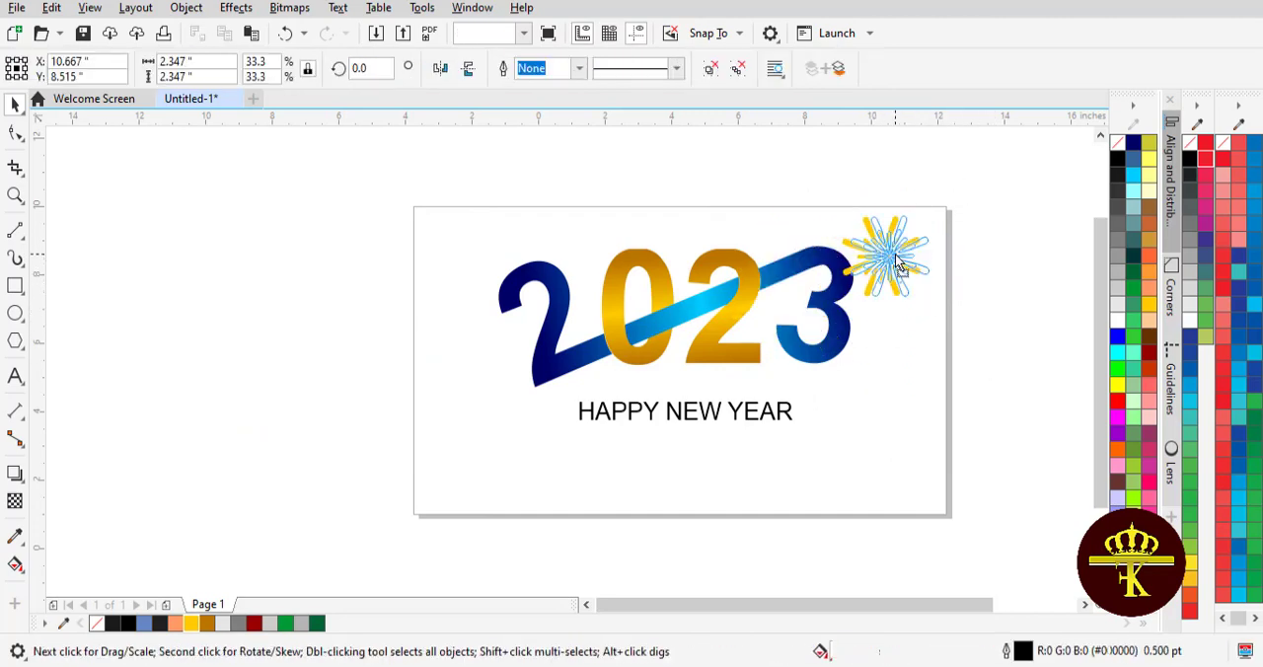
{"action": "left_click", "coordinate": [924, 287]}
{"action": "left_click", "coordinate": [1000, 292]}
Place a copy of the firework over the first 2 and size it to about 4.04 in wide
{"action": "left_click_drag", "start_coordinate": [898, 271], "coordinate": [502, 267]}
{"action": "left_click", "coordinate": [966, 281]}
{"action": "right_click", "coordinate": [501, 267]}
{"action": "left_click_drag", "start_coordinate": [583, 381], "coordinate": [584, 381]}
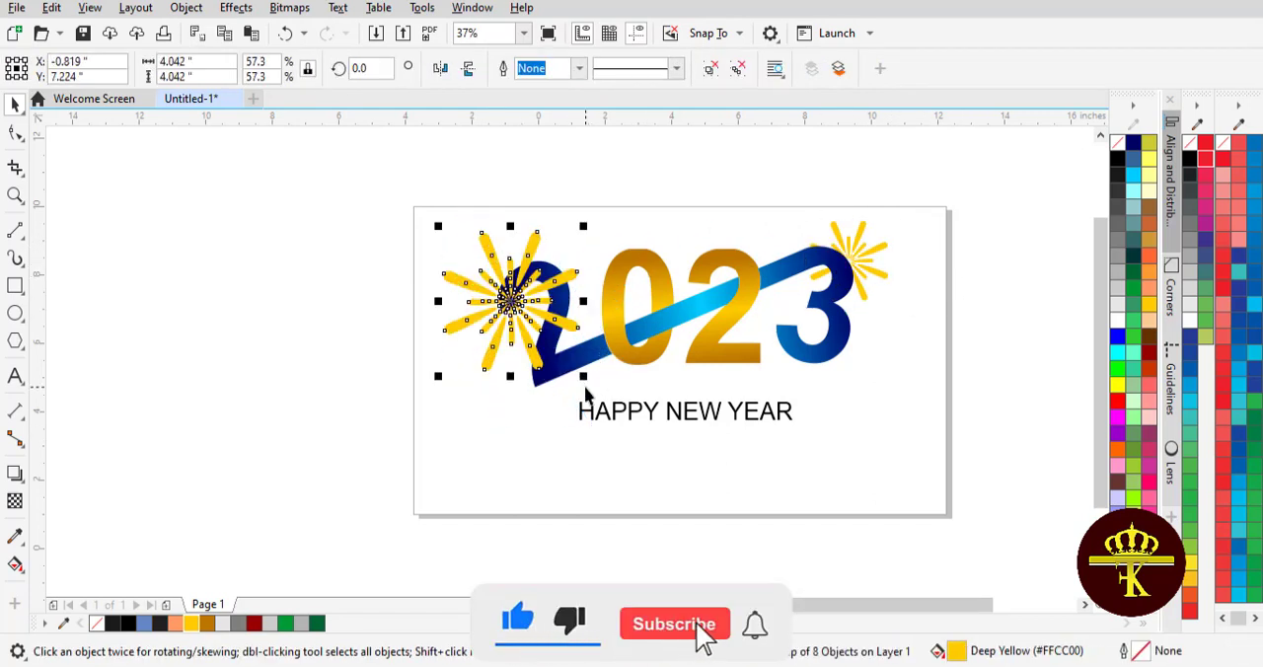
Send the large firework behind the first 2 and make it partly transparent
{"action": "key", "text": "shift+Page_Down"}
{"action": "left_click", "coordinate": [15, 501]}
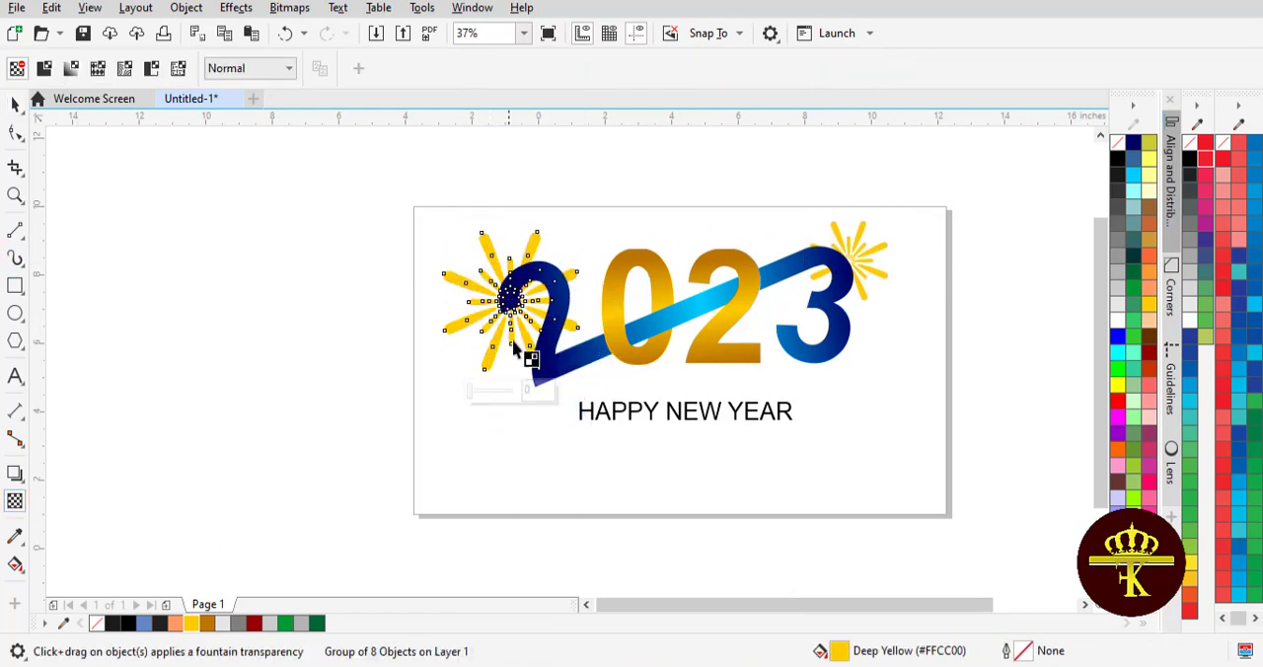
{"action": "left_click_drag", "start_coordinate": [474, 391], "coordinate": [493, 392]}
{"action": "left_click", "coordinate": [14, 104]}
{"action": "left_click", "coordinate": [960, 184]}
Place a copy of the firework beside the 3 and fill it light grey
{"action": "left_click_drag", "start_coordinate": [877, 257], "coordinate": [938, 384]}
{"action": "left_click", "coordinate": [1118, 281]}
{"action": "left_click", "coordinate": [1014, 356]}
Add a smaller firework copy over the right side of the 3, below the yellow one, and fill it green
{"action": "left_click_drag", "start_coordinate": [901, 349], "coordinate": [540, 383]}
{"action": "left_click", "coordinate": [1002, 356]}
{"action": "left_click", "coordinate": [1135, 319]}
{"action": "left_click", "coordinate": [992, 335]}
{"action": "left_click", "coordinate": [858, 325]}
{"action": "left_click", "coordinate": [855, 311]}
{"action": "left_click", "coordinate": [1044, 287]}
Place a larger green firework copy at the lower end of the first 2
{"action": "right_click", "coordinate": [545, 383]}
{"action": "left_click", "coordinate": [741, 527]}
{"action": "left_click", "coordinate": [548, 374]}
{"action": "left_click", "coordinate": [582, 413]}
{"action": "left_click", "coordinate": [598, 505]}
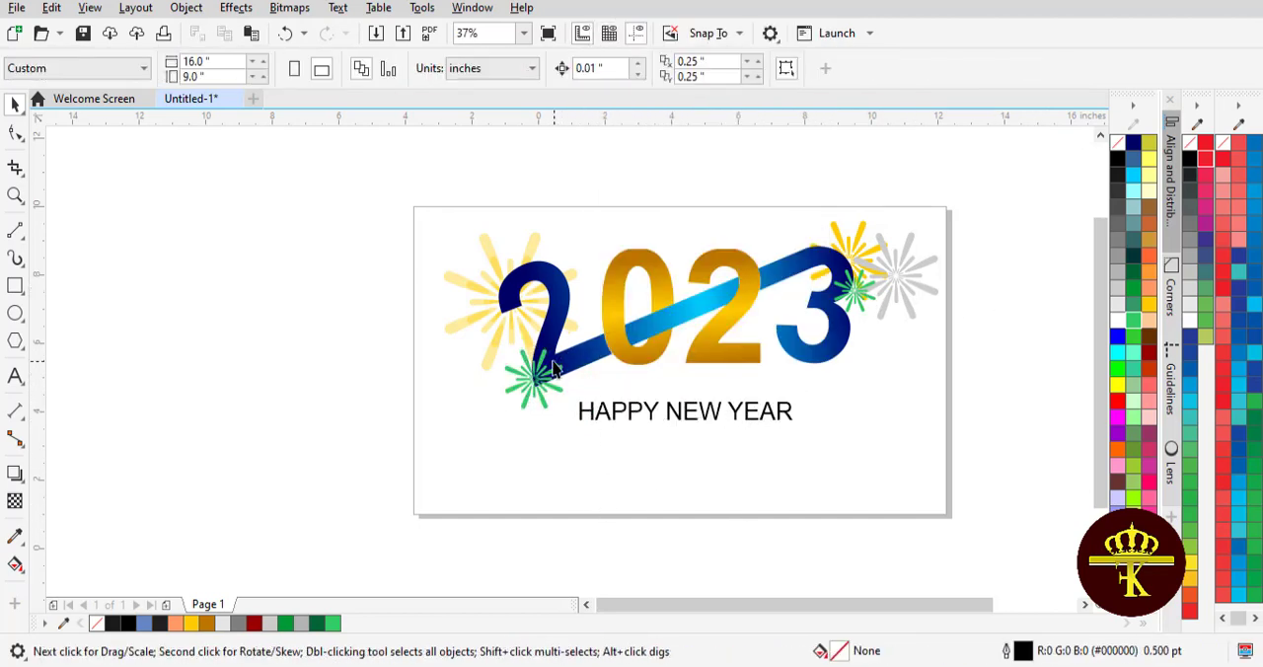
Select the entire logo artwork and move it slightly down on the page
{"action": "left_click_drag", "start_coordinate": [990, 391], "coordinate": [994, 458]}
{"action": "left_click_drag", "start_coordinate": [735, 323], "coordinate": [733, 345]}
{"action": "left_click", "coordinate": [988, 351]}
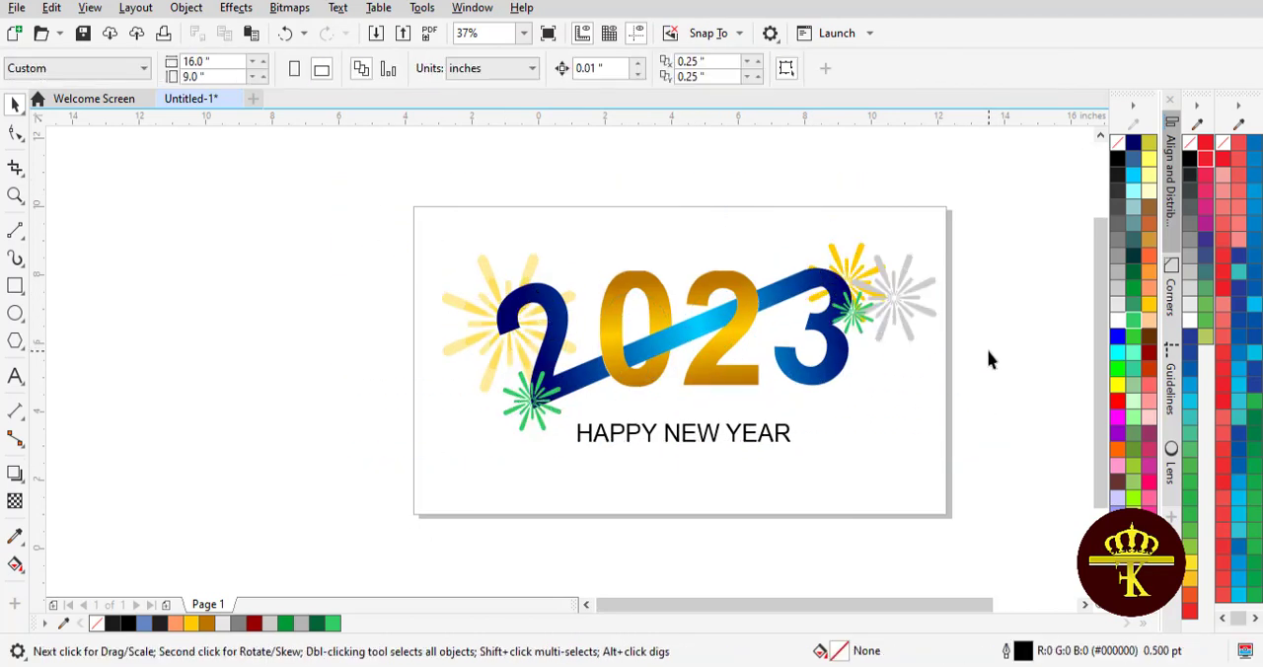
Copy the green firework to the upper curve of the first 2 and fill it dark red
{"action": "left_click_drag", "start_coordinate": [552, 399], "coordinate": [537, 291]}
{"action": "right_click", "coordinate": [594, 279]}
{"action": "left_click", "coordinate": [1150, 353]}
{"action": "left_click", "coordinate": [1022, 346]}
Place a smaller dark red firework copy on the upper end of the 3
{"action": "left_click_drag", "start_coordinate": [518, 277], "coordinate": [586, 421]}
{"action": "left_click", "coordinate": [378, 283]}
{"action": "right_click", "coordinate": [816, 276]}
{"action": "left_click", "coordinate": [959, 199]}
{"action": "left_click", "coordinate": [830, 214]}
Position small red firework copies at the start and end of the HAPPY NEW YEAR line, shrinking the one at the end
{"action": "right_click", "coordinate": [803, 460]}
{"action": "left_click", "coordinate": [790, 456]}
{"action": "left_click_drag", "start_coordinate": [572, 407], "coordinate": [575, 416]}
{"action": "left_click", "coordinate": [403, 461]}
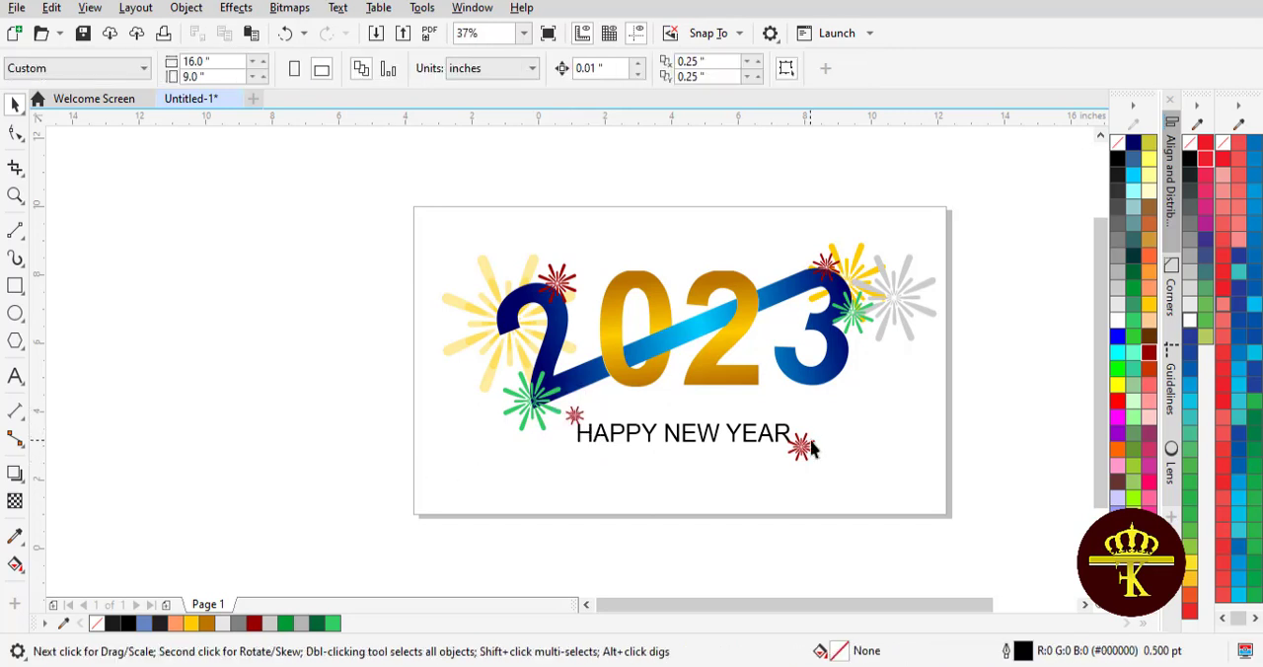
{"action": "left_click", "coordinate": [808, 445]}
{"action": "left_click_drag", "start_coordinate": [817, 464], "coordinate": [807, 453]}
{"action": "left_click", "coordinate": [984, 416]}
Duplicate the greeting line below the page and replace its text with "Thanks for watching / Like, share and subscribe the channel / For more videos"
{"action": "left_click_drag", "start_coordinate": [798, 604], "coordinate": [815, 604]}
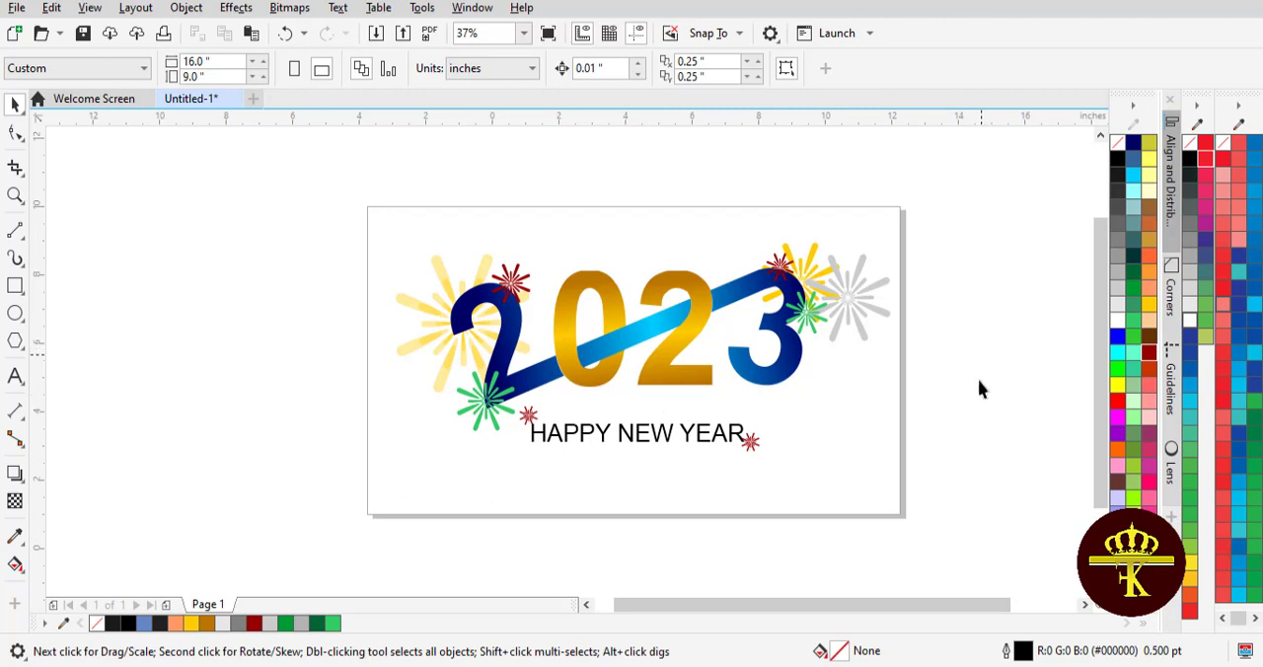
{"action": "left_click_drag", "start_coordinate": [737, 604], "coordinate": [761, 604]}
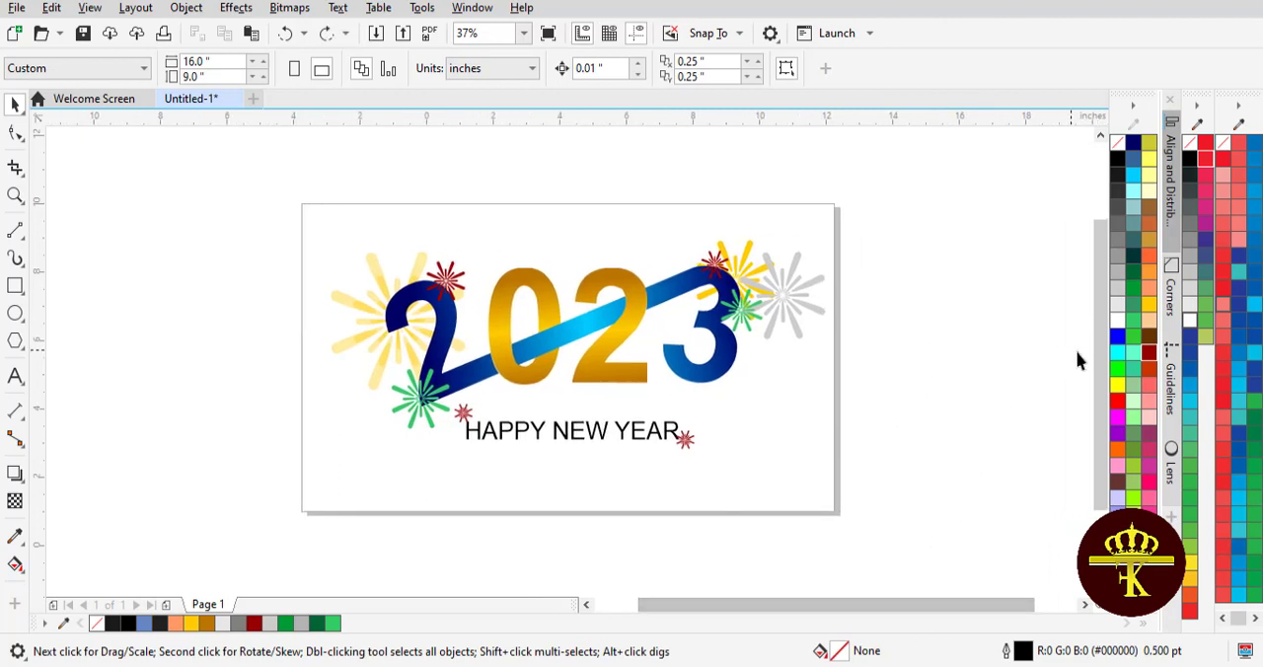
{"action": "left_click_drag", "start_coordinate": [1101, 405], "coordinate": [1101, 424]}
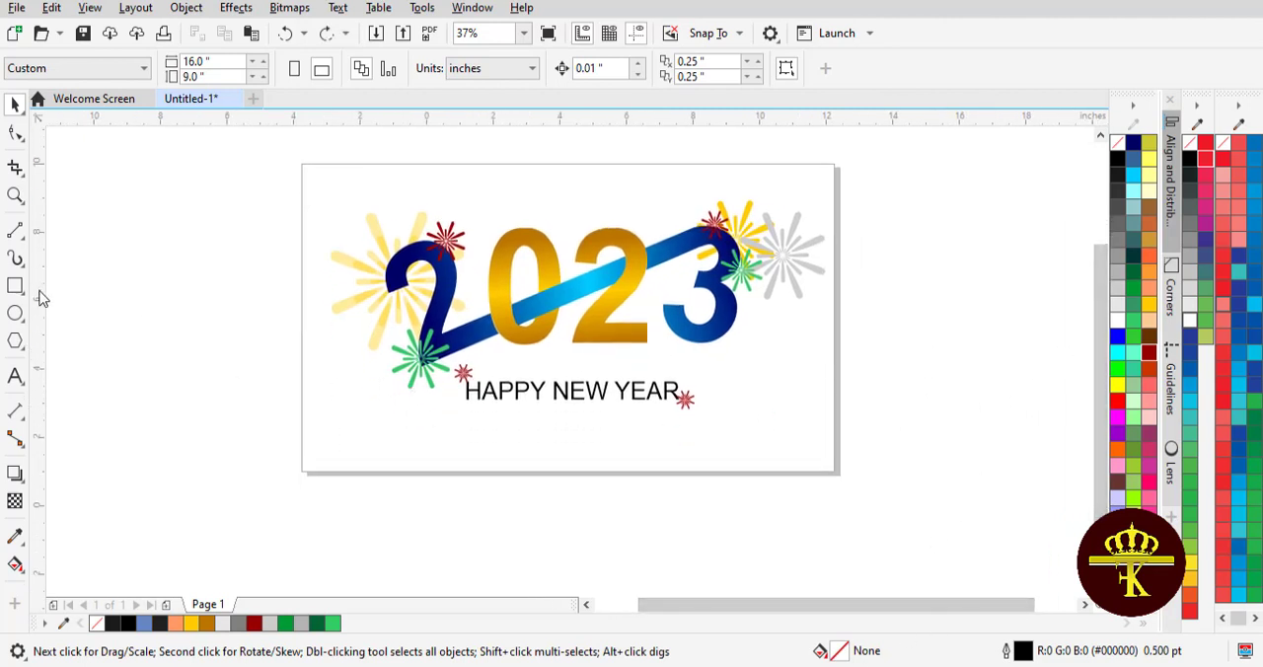
{"action": "left_click_drag", "start_coordinate": [528, 394], "coordinate": [535, 513]}
{"action": "right_click", "coordinate": [534, 513]}
{"action": "double_click", "coordinate": [533, 516]}
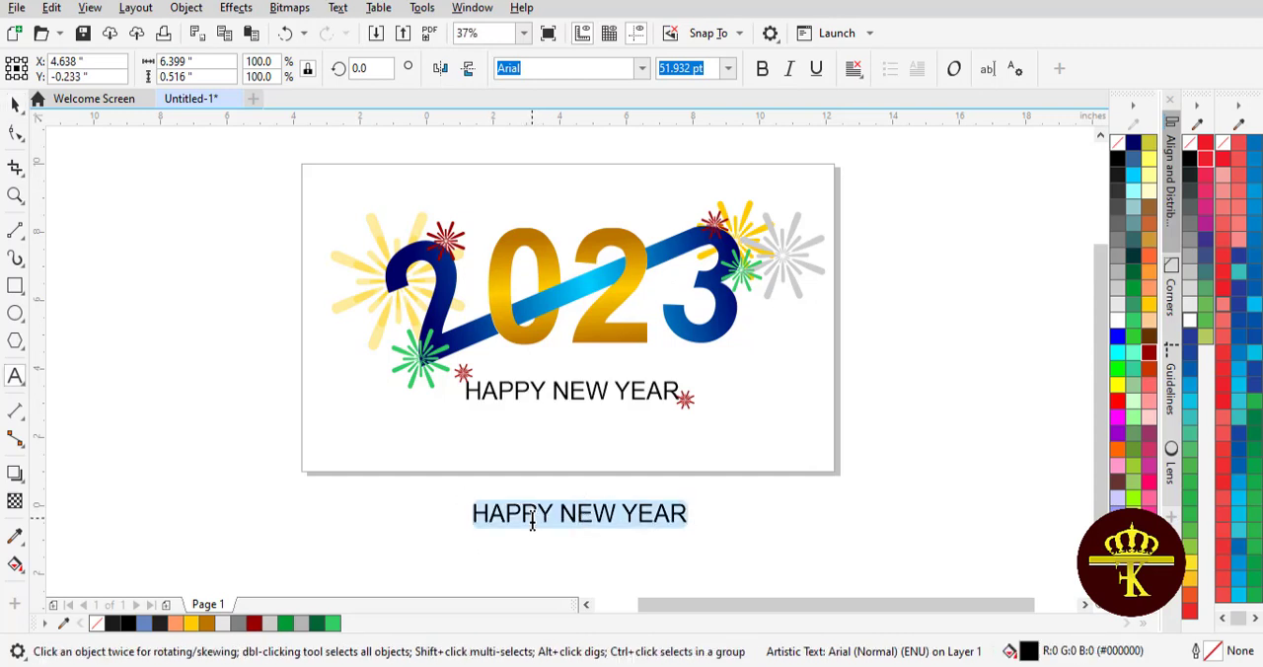
{"action": "type", "text": "Thanks for watching"}
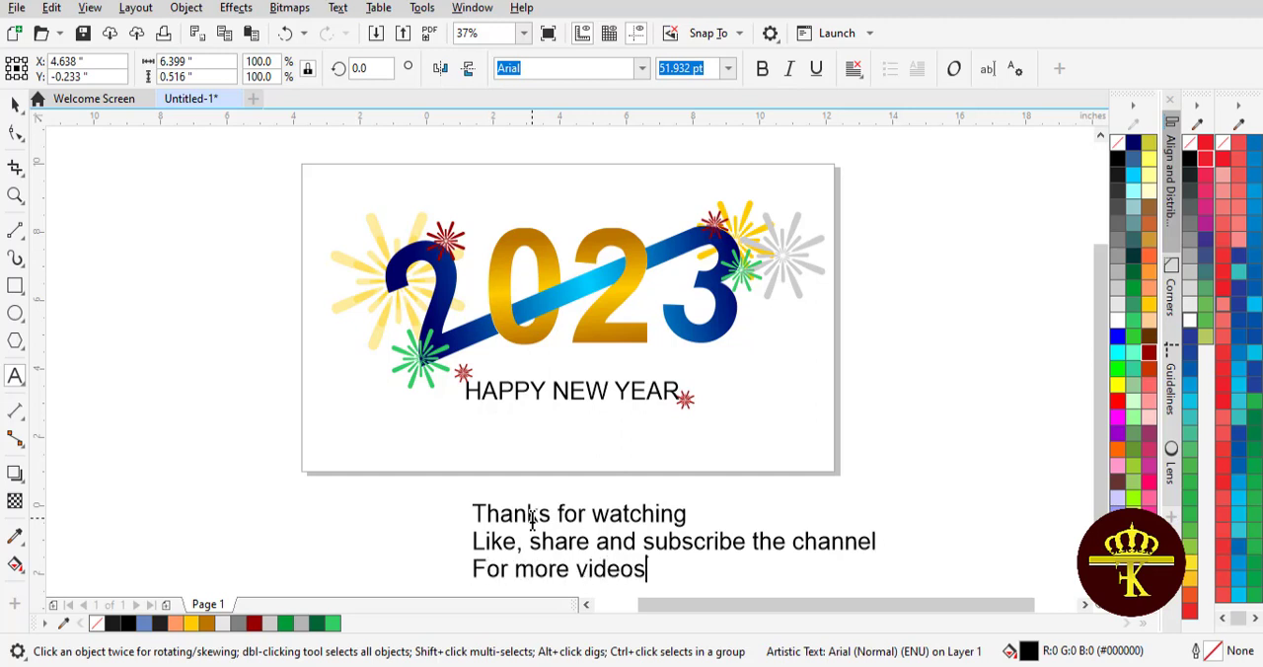
Centre-align the three-line thank-you text and move it centrally beneath the page
{"action": "key", "text": "ctrl+a"}
{"action": "key", "text": "ctrl+e"}
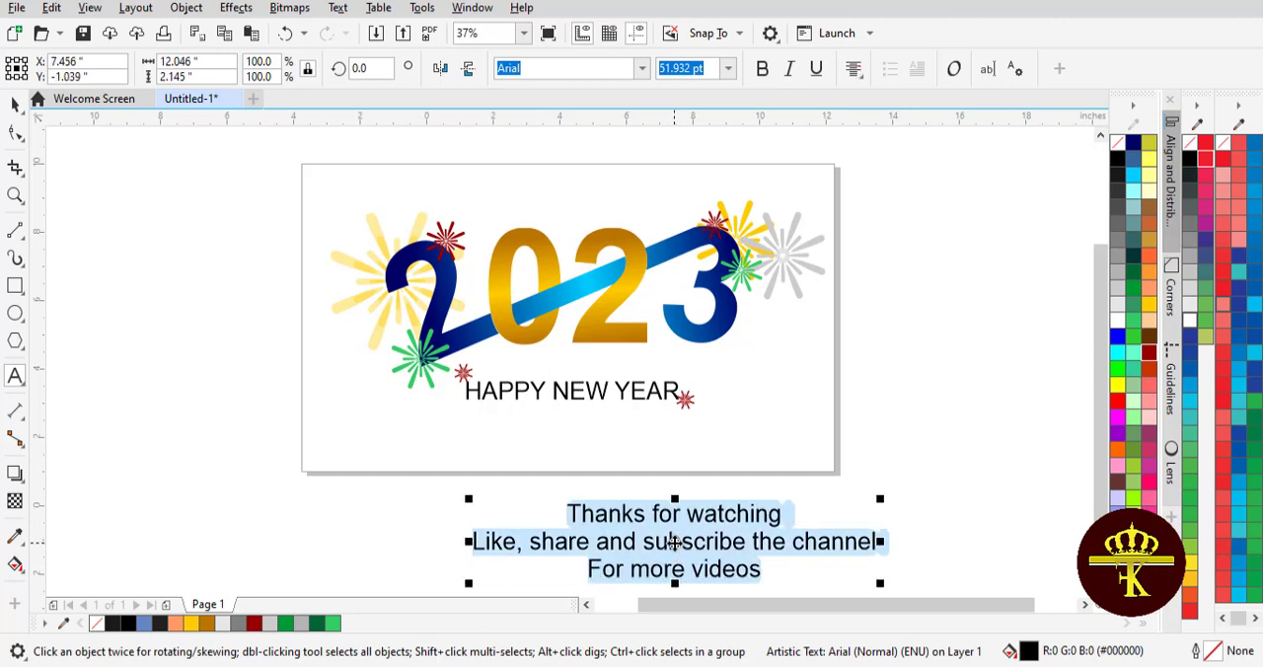
{"action": "left_click_drag", "start_coordinate": [674, 541], "coordinate": [586, 530]}
{"action": "left_click", "coordinate": [14, 106]}
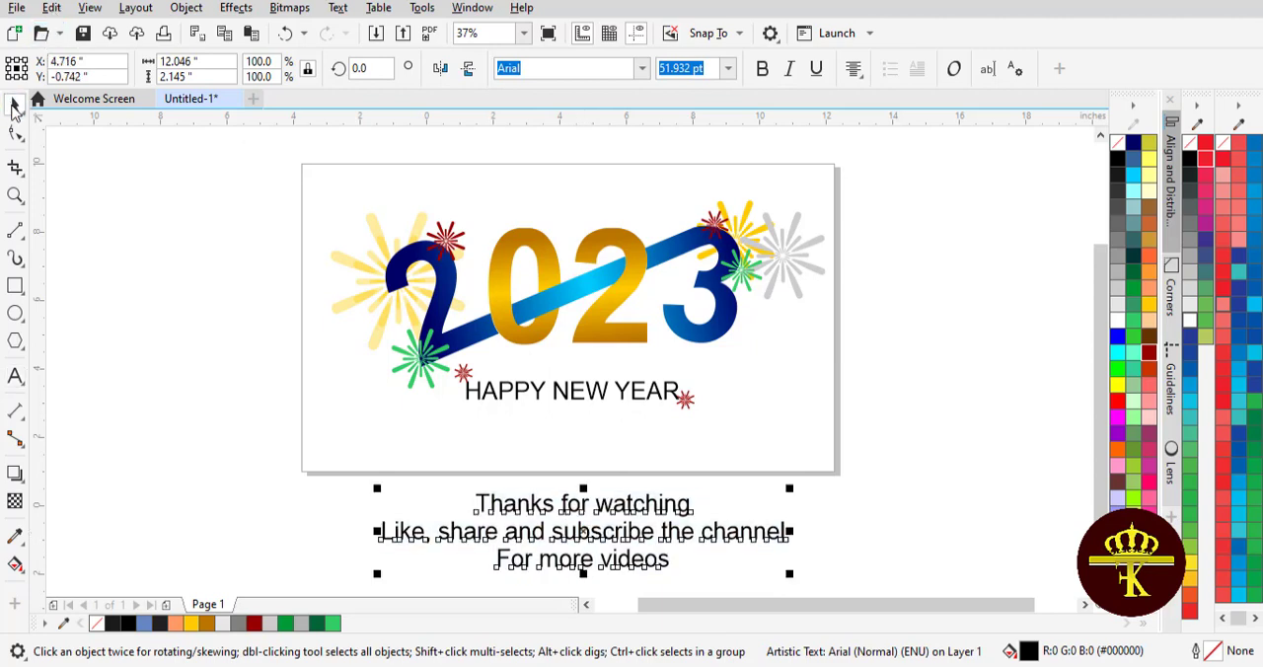
{"action": "left_click", "coordinate": [153, 163]}
Add a page-sized background rectangle and try green, dark red, light pink and black fills on it
{"action": "double_click", "coordinate": [14, 286]}
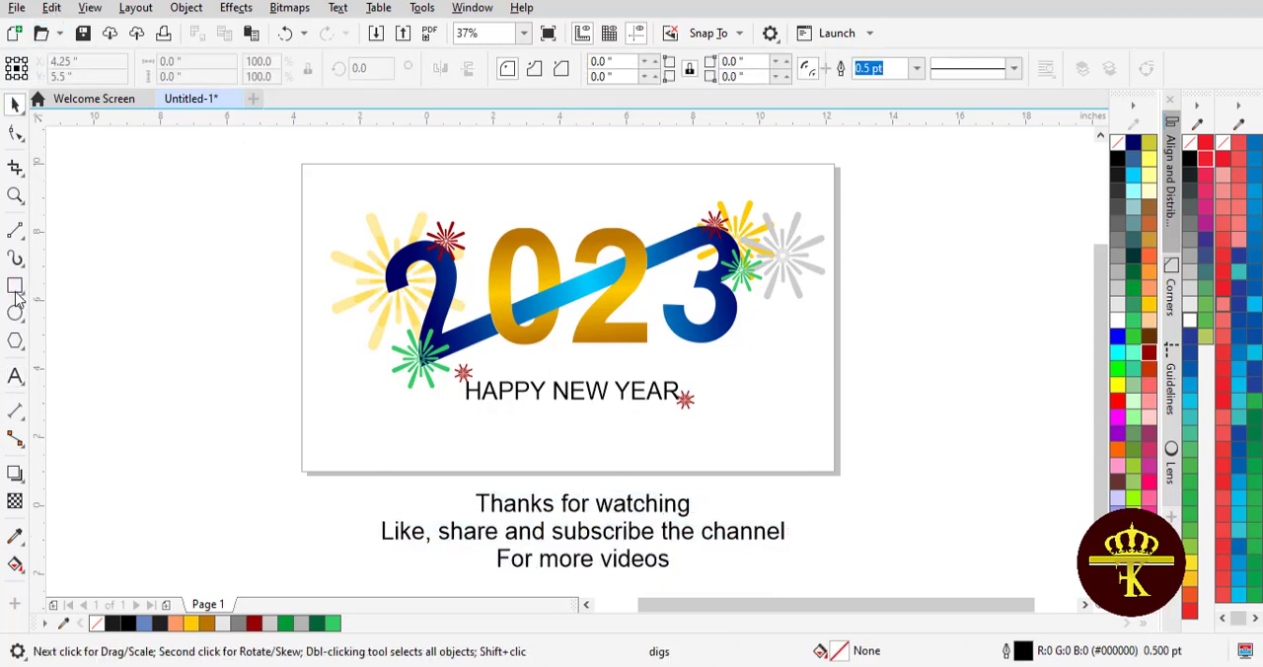
{"action": "left_click", "coordinate": [1135, 294]}
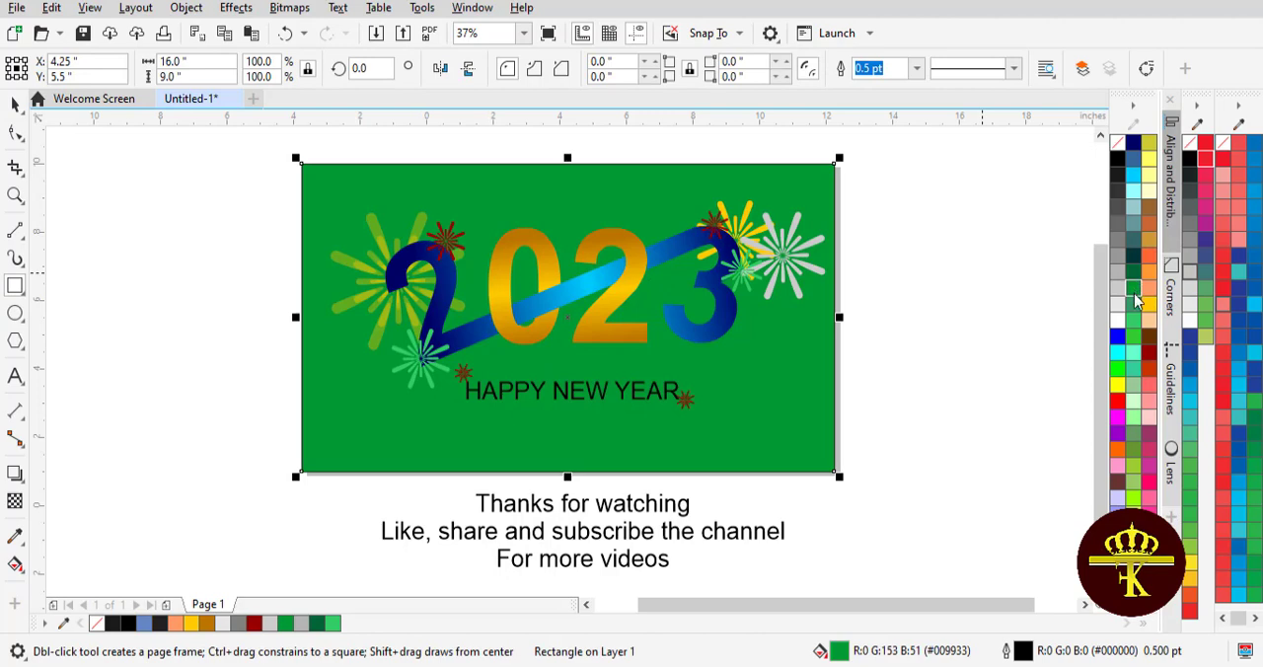
{"action": "left_click", "coordinate": [1150, 354]}
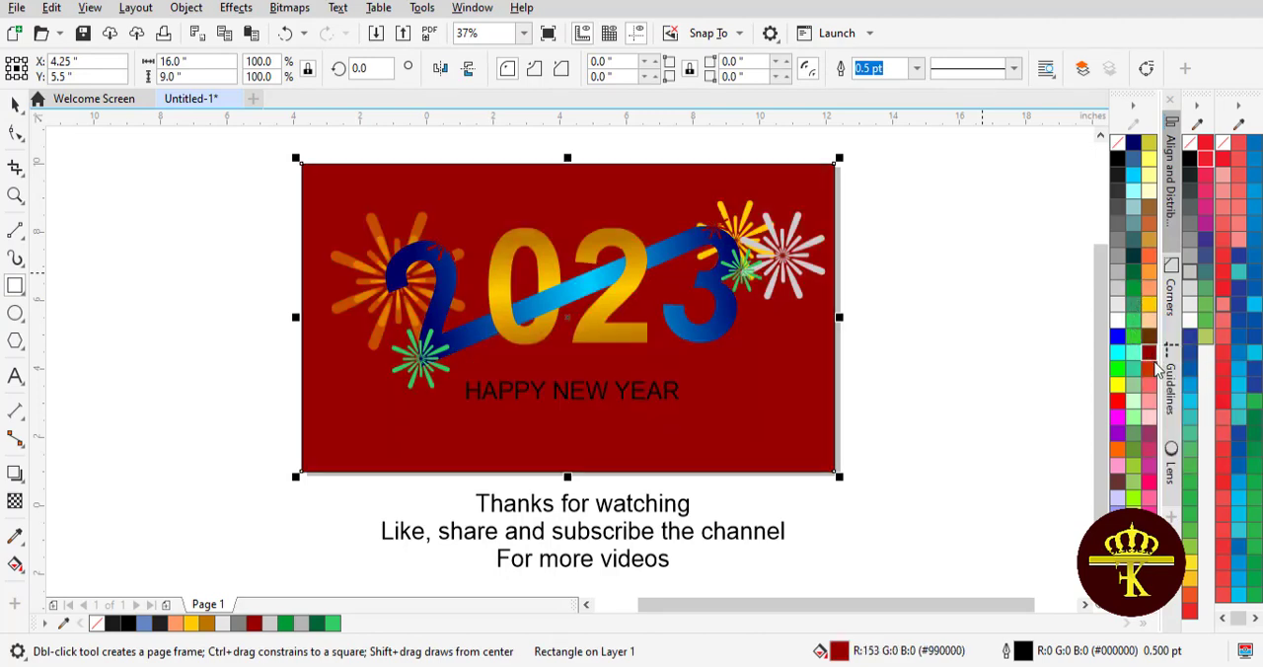
{"action": "left_click", "coordinate": [1147, 423]}
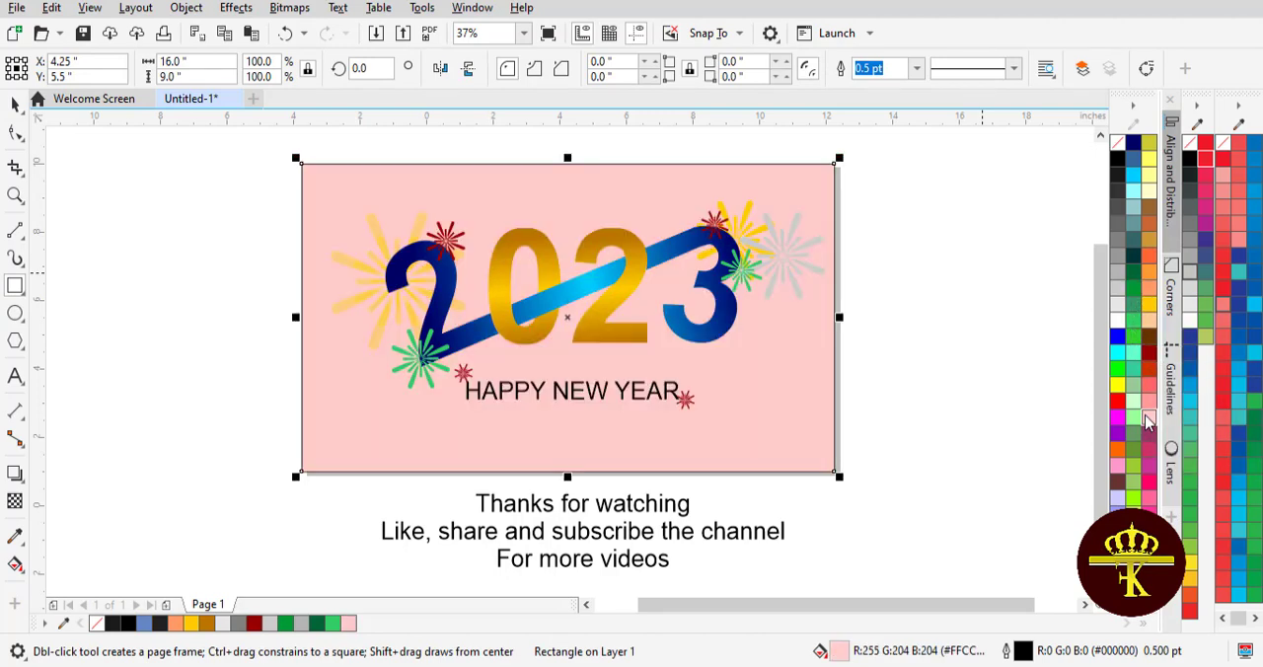
{"action": "left_click", "coordinate": [1117, 160]}
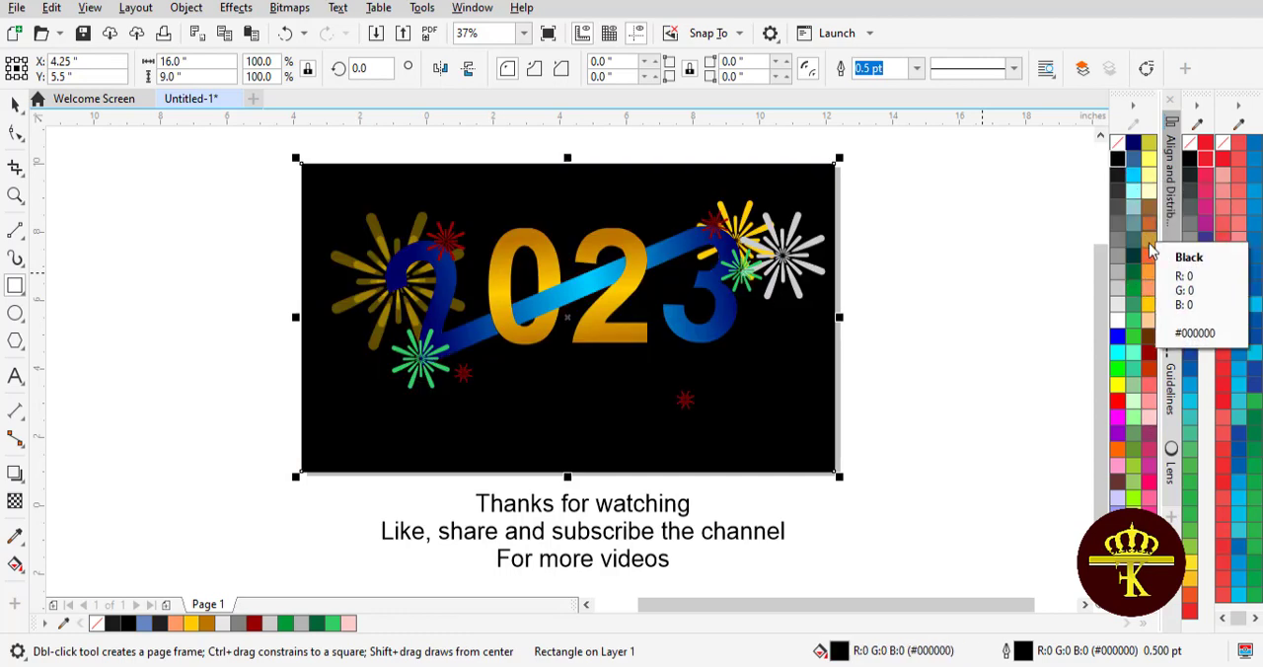
Try orange, magenta, red and yellow fills on the background rectangle
{"action": "left_click", "coordinate": [1150, 274]}
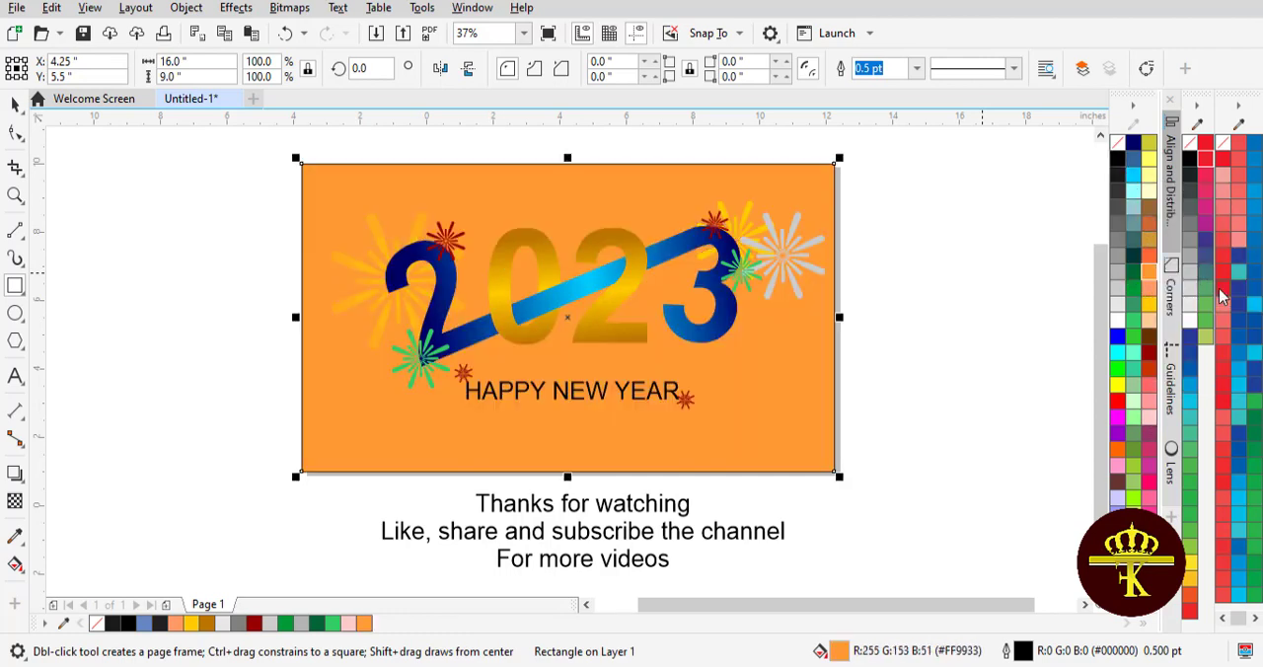
{"action": "left_click", "coordinate": [1223, 288]}
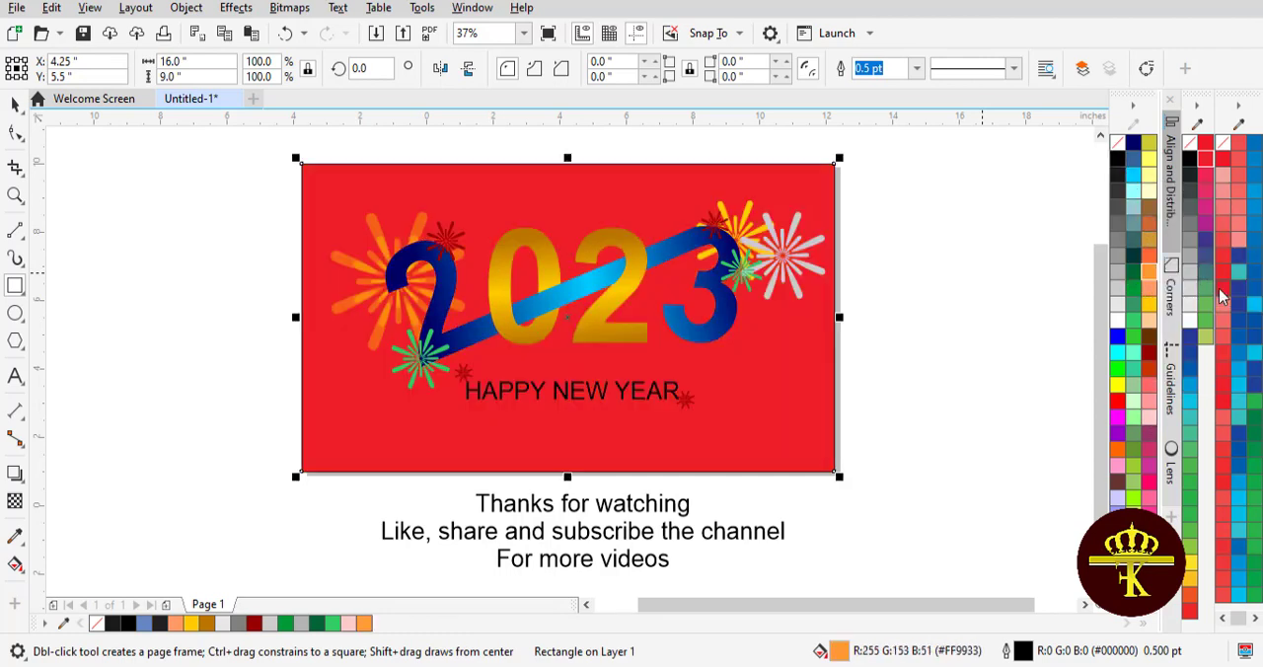
{"action": "left_click", "coordinate": [1211, 161]}
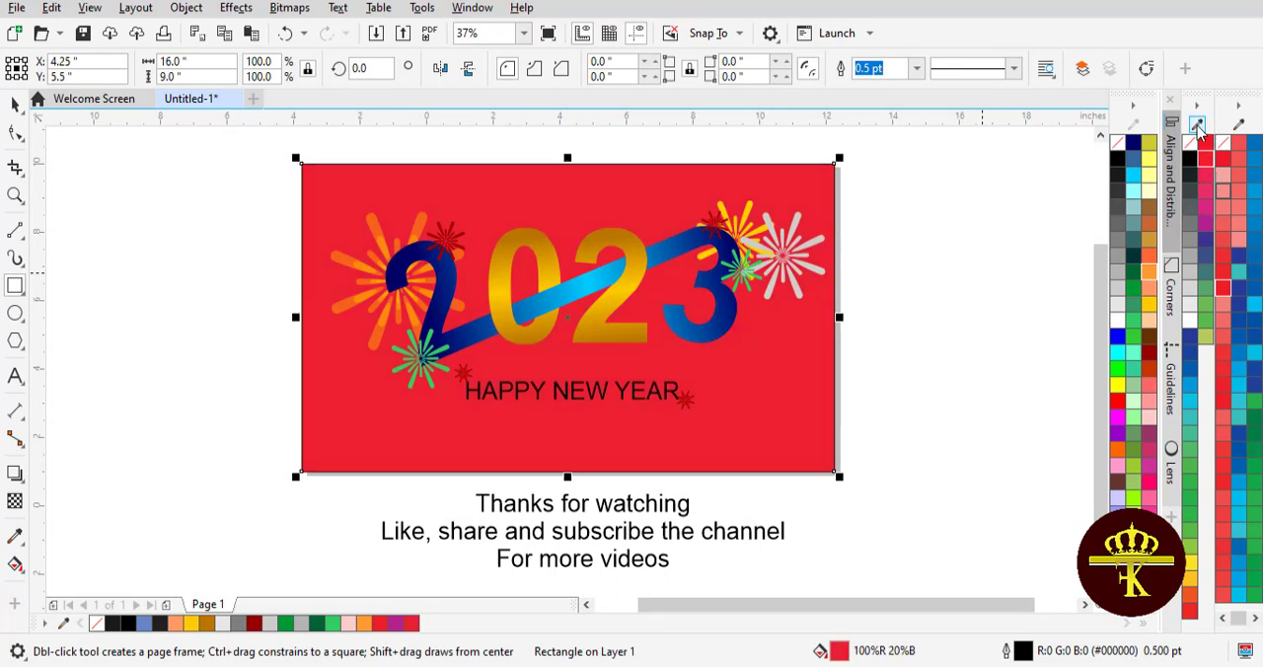
{"action": "left_click", "coordinate": [1209, 151]}
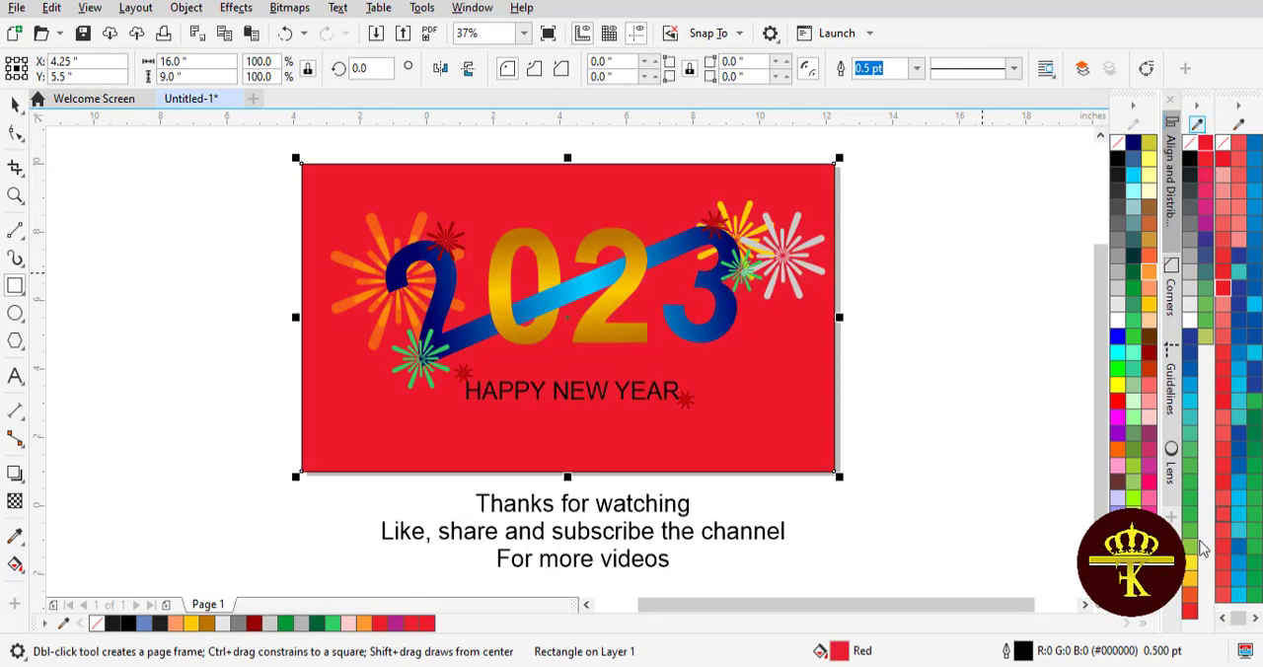
{"action": "left_click", "coordinate": [1191, 565]}
{"action": "left_click", "coordinate": [1149, 546]}
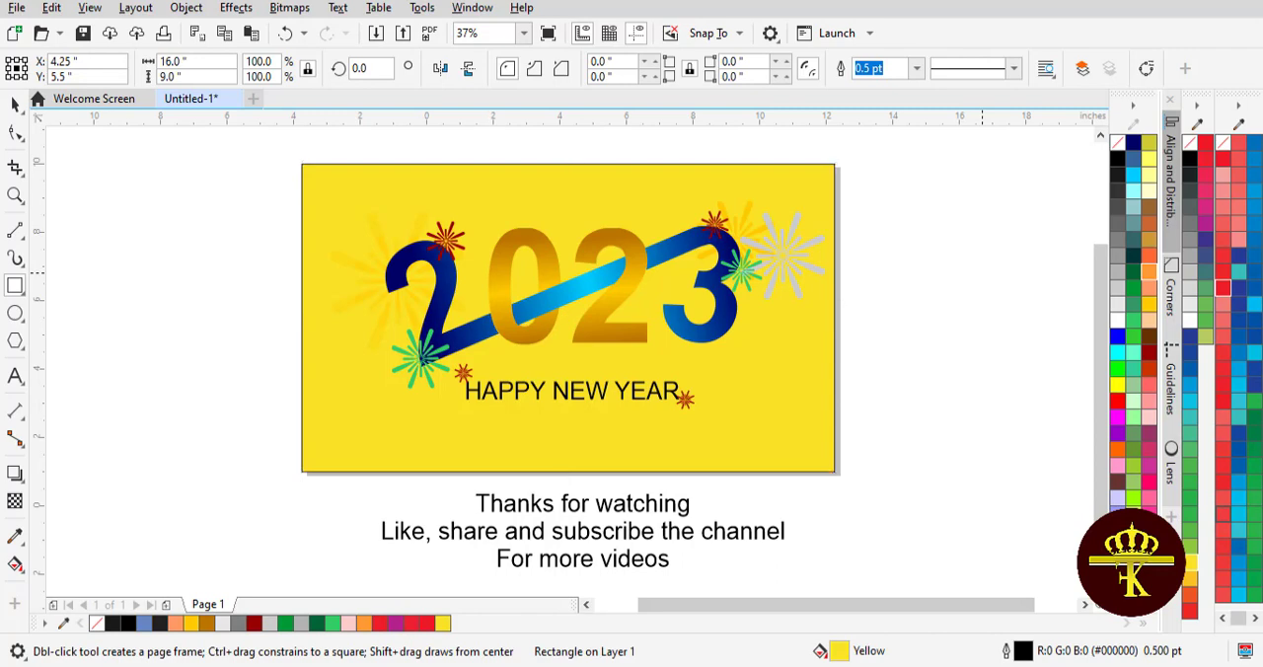
Try neon red and bright green on the background rectangle before changing its fill to grey shades
{"action": "left_click", "coordinate": [1147, 484]}
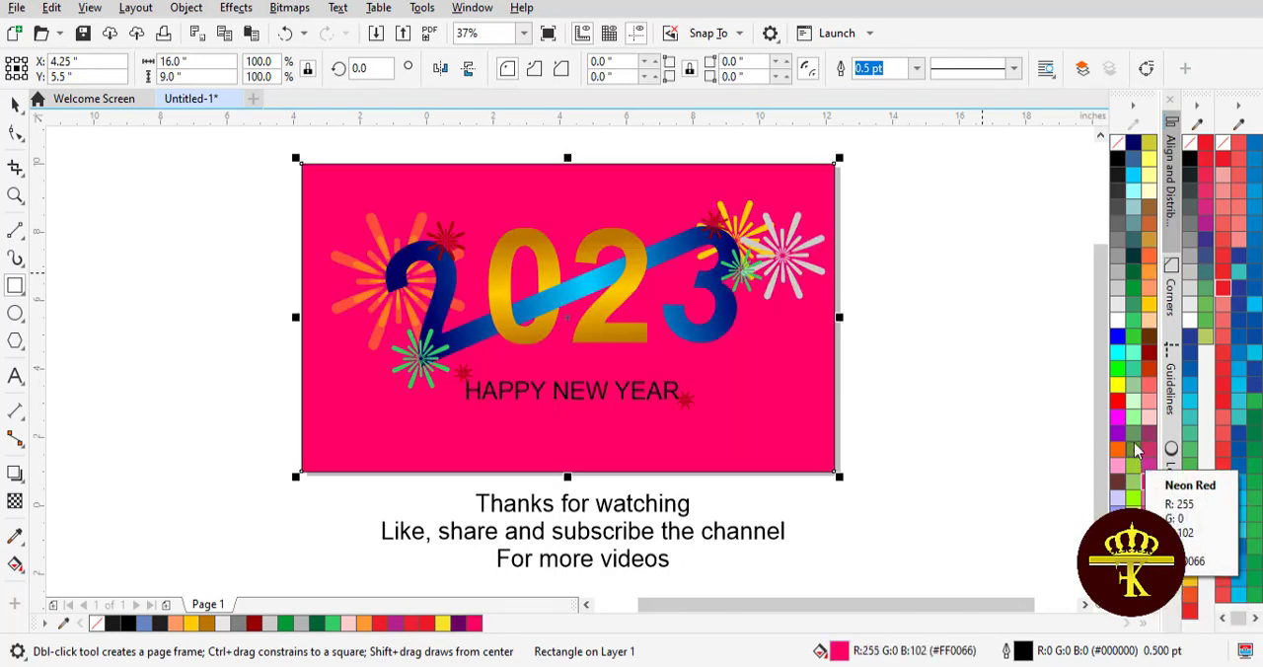
{"action": "left_click", "coordinate": [1118, 414]}
{"action": "left_click", "coordinate": [1116, 371]}
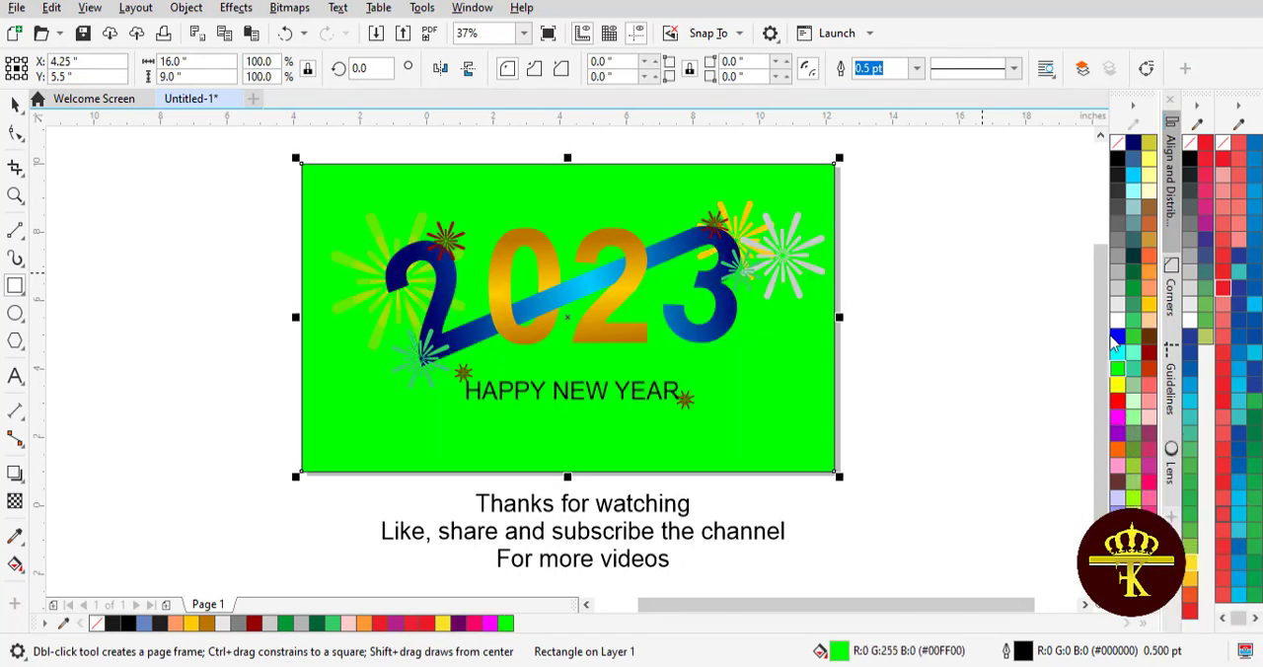
{"action": "left_click", "coordinate": [1117, 258]}
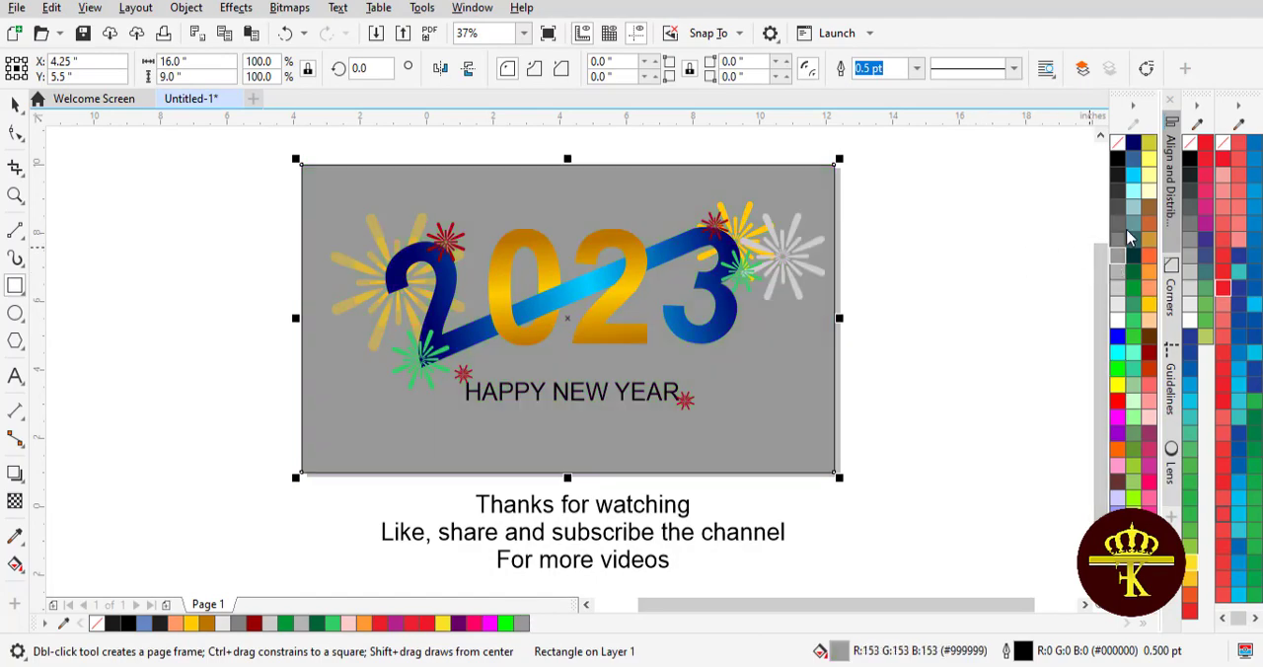
{"action": "left_click", "coordinate": [1118, 214]}
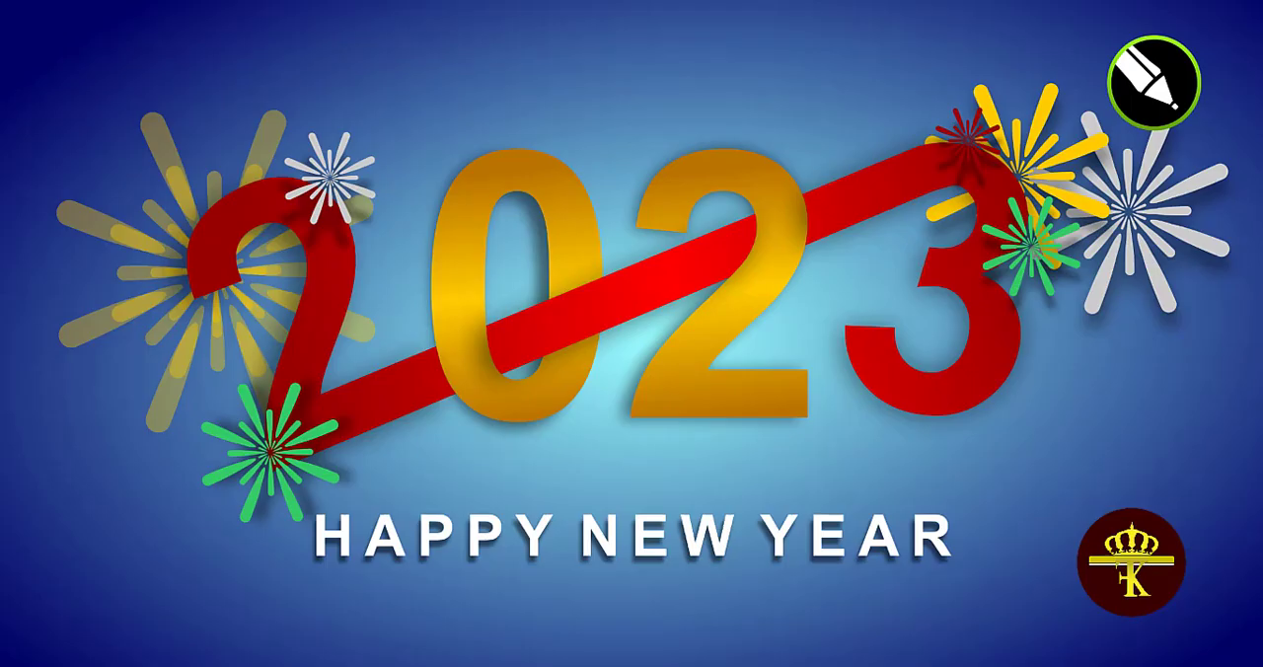